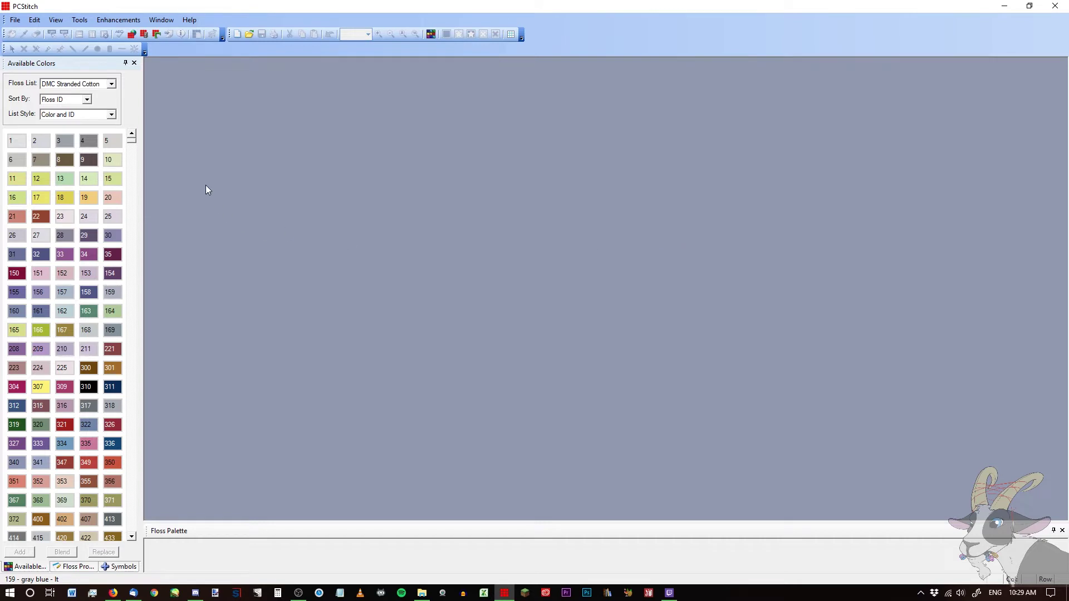
Import the Red Dragon.png image (250 x 350 pixels) via File > Import and Browse
left_click_drag(133, 145, 132, 237)
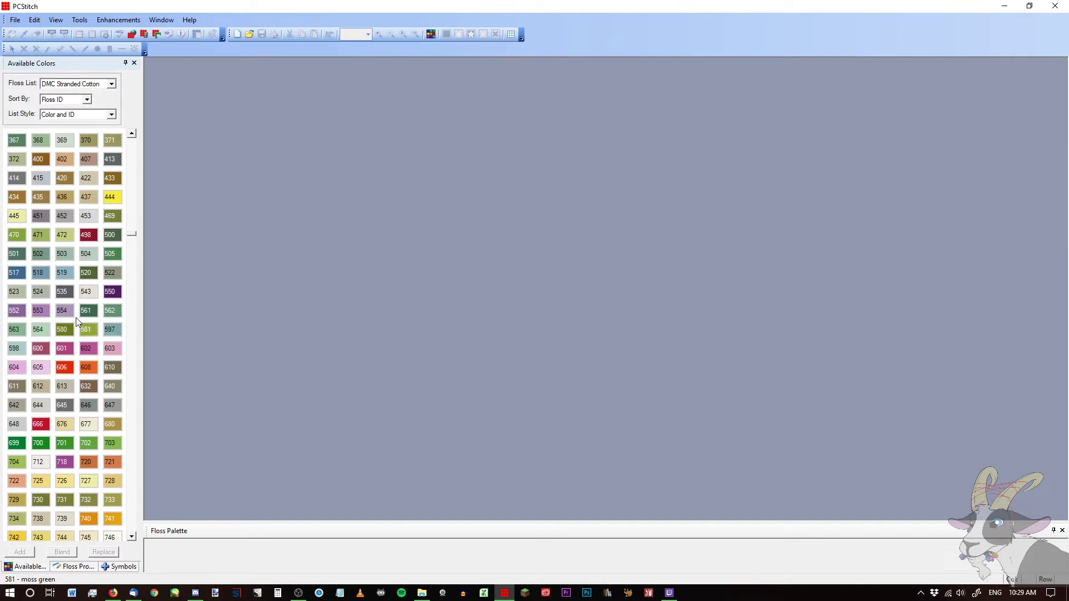
scroll(76, 320, "up", 5)
scroll(77, 322, "up", 2)
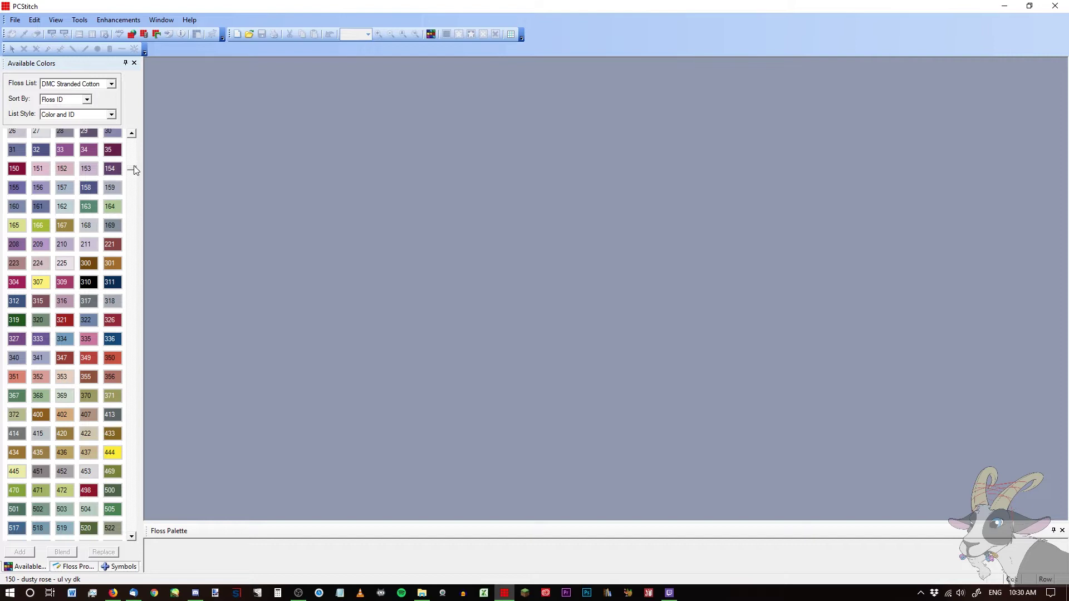
left_click_drag(134, 167, 133, 133)
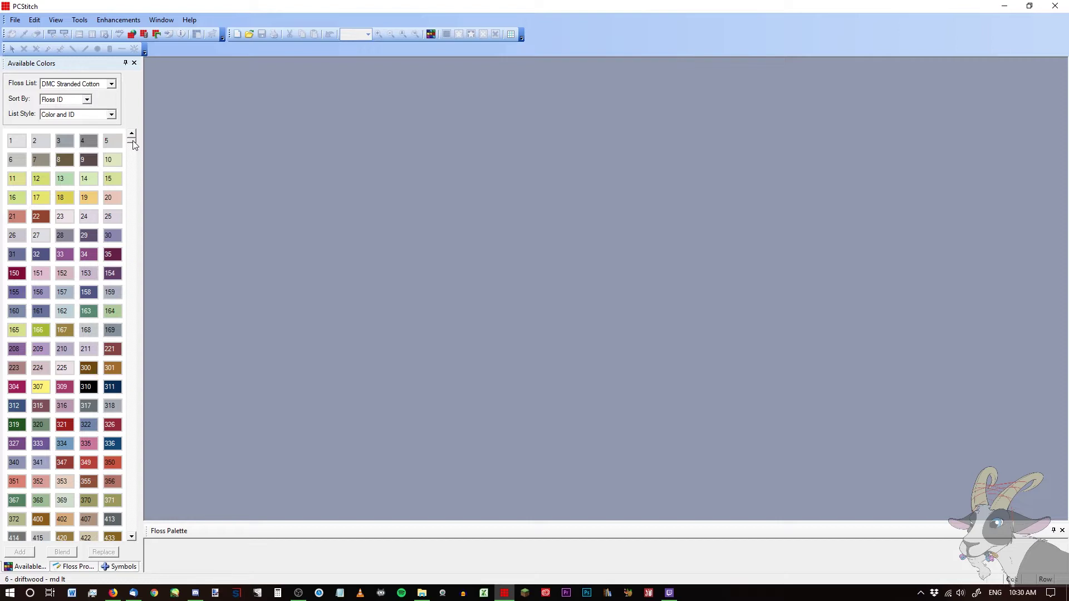
left_click(665, 462)
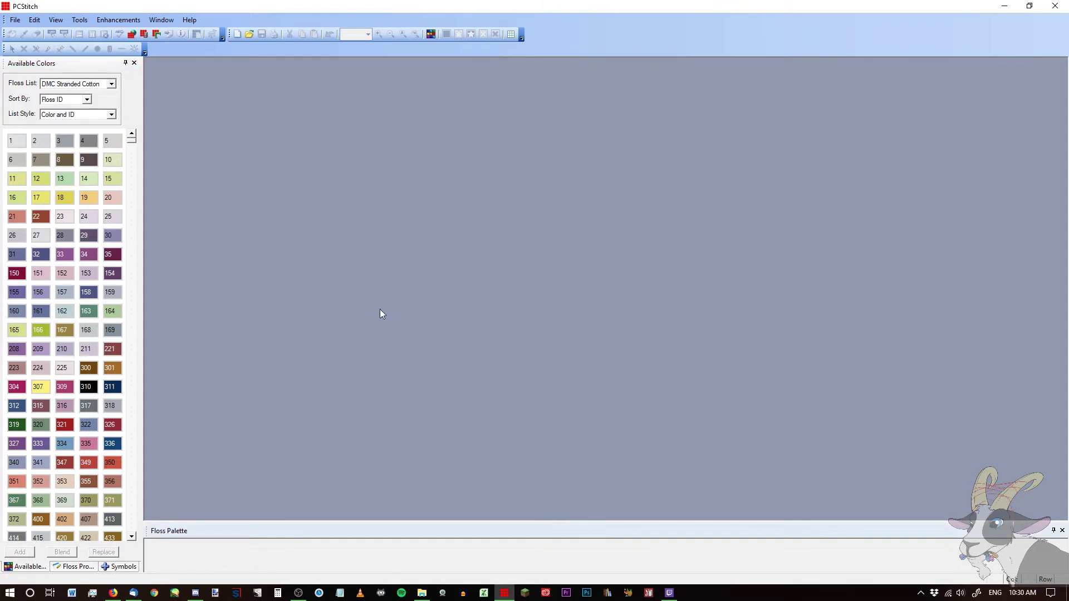
left_click(16, 21)
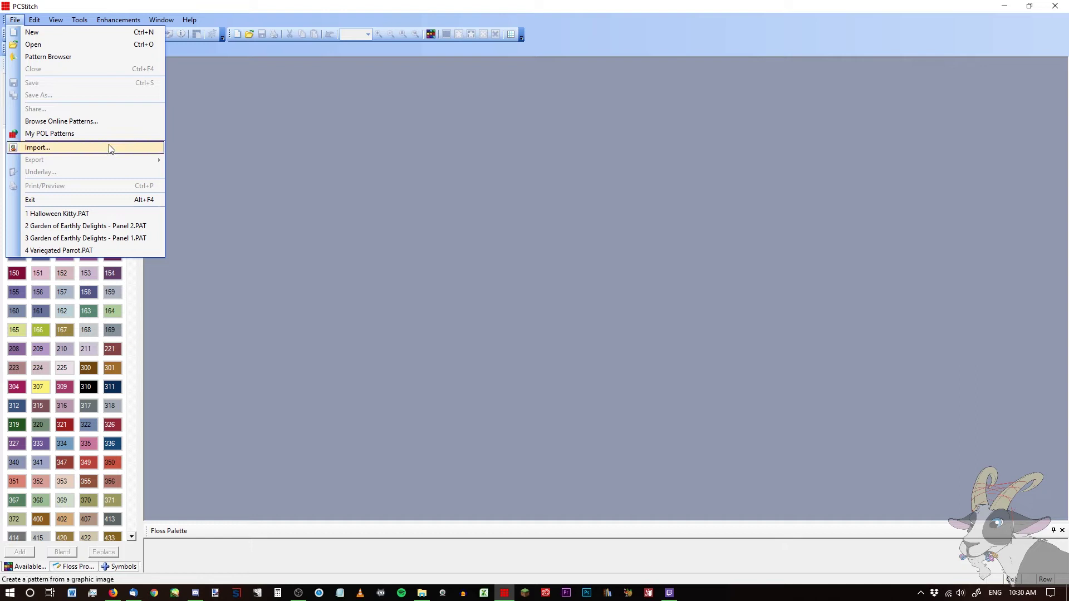
left_click(110, 148)
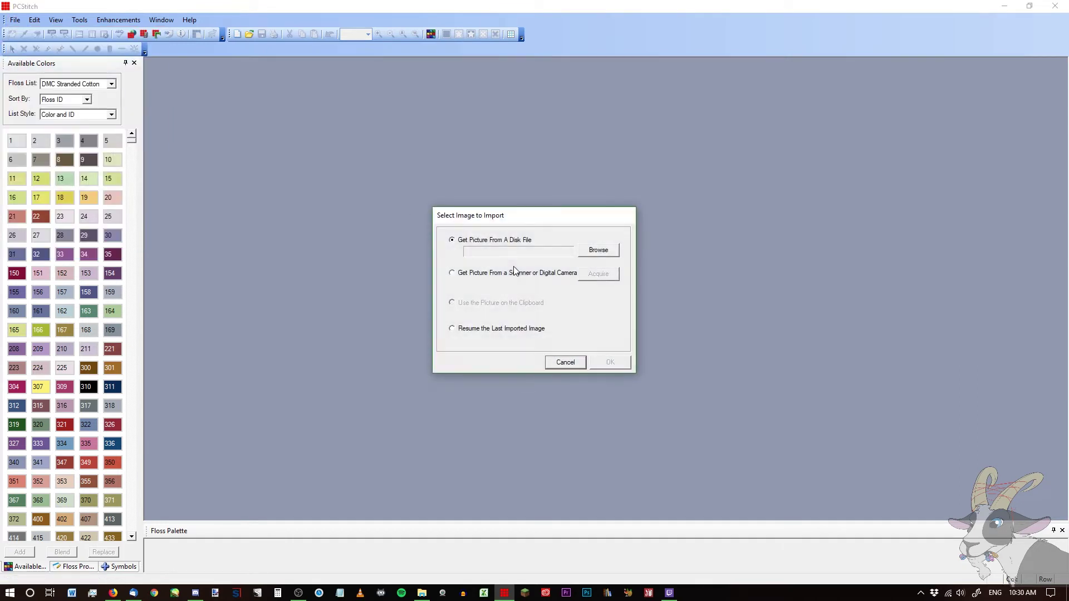
left_click(596, 255)
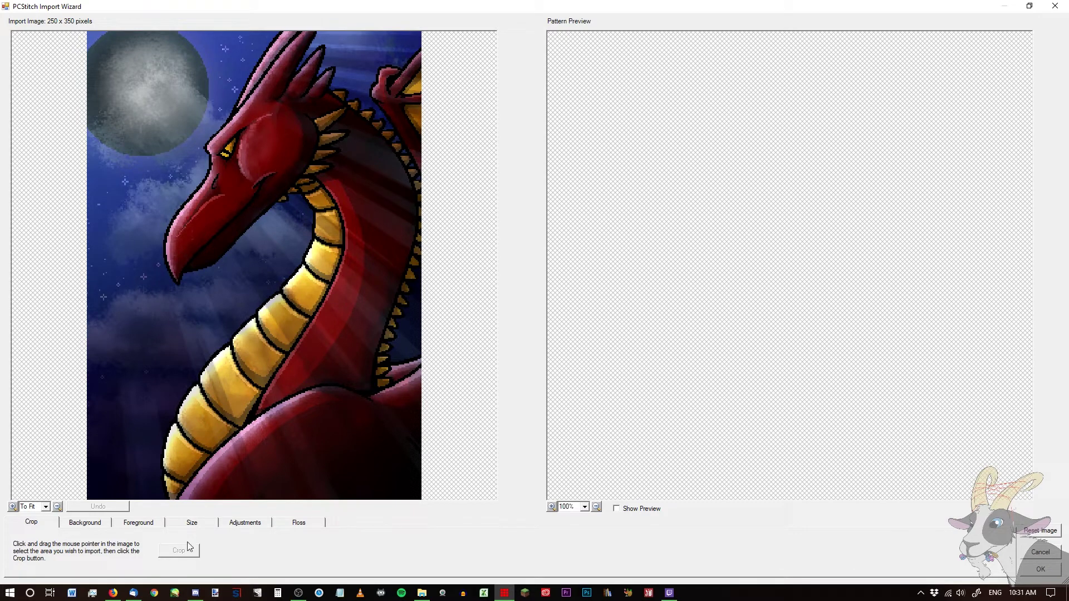
Set the pattern width to 250 stitches on the Size tab
left_click(196, 522)
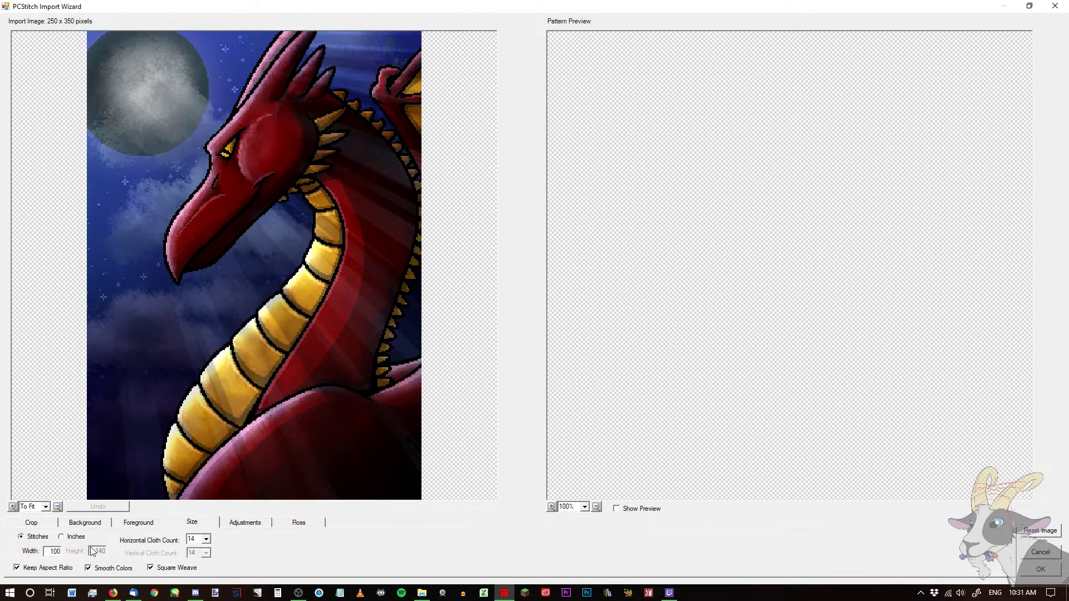
double_click(51, 551)
type("250")
Map colours to DMC Stranded Cotton and show the converted preview zoomed To Fit
left_click(304, 523)
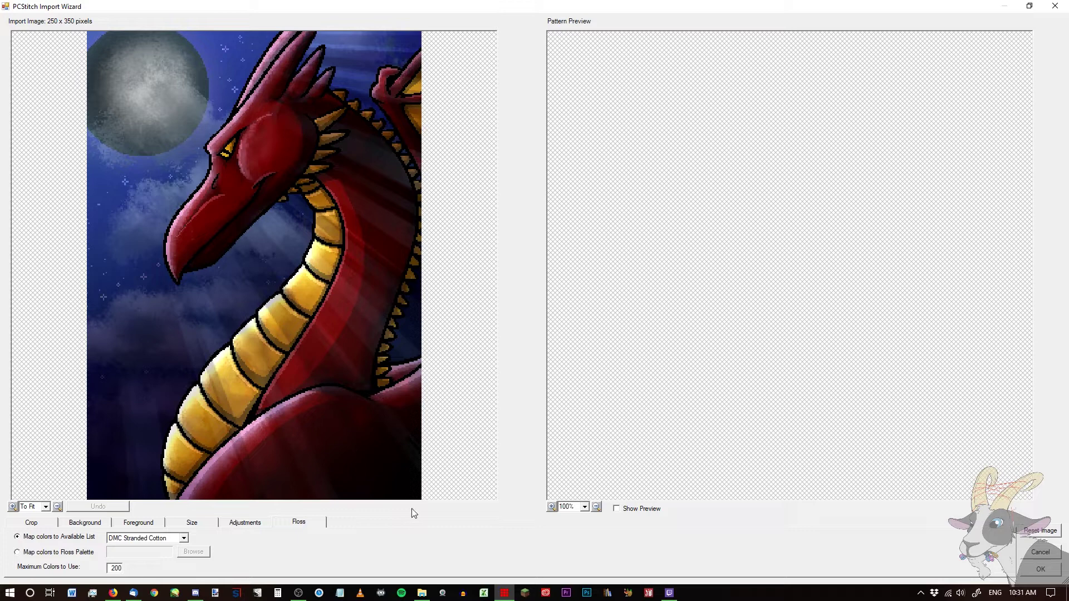
left_click(617, 509)
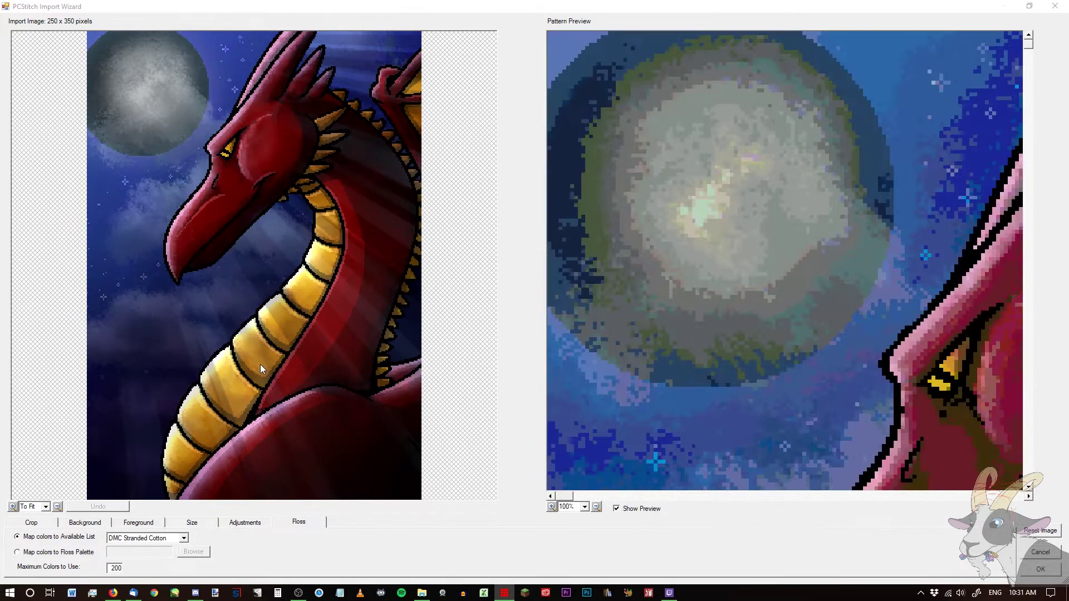
left_click(585, 507)
left_click(574, 518)
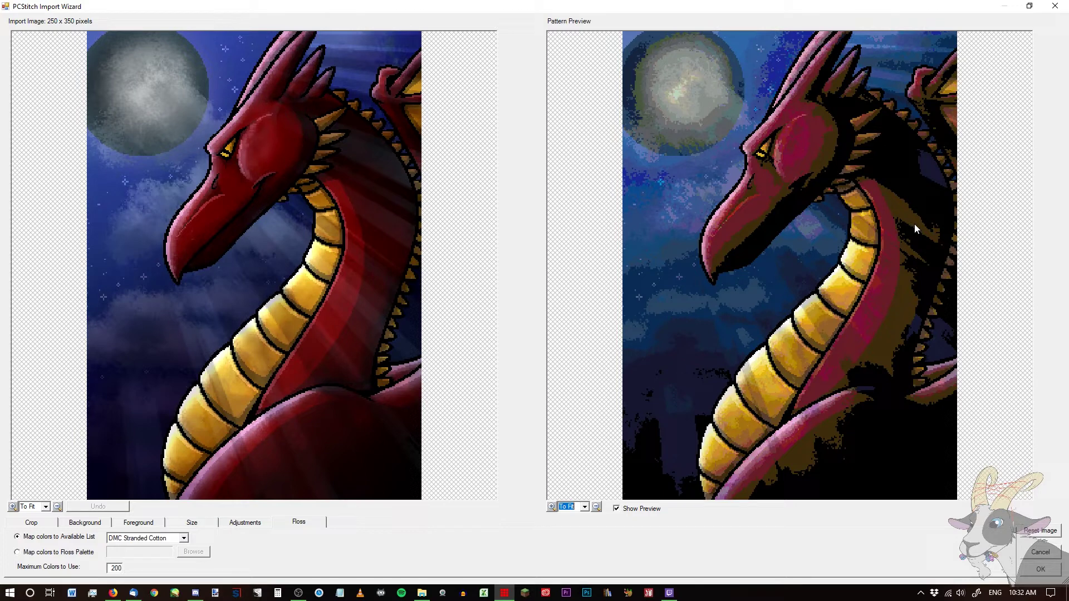
Set Brightness to 12 on the Adjustments tab
left_click(255, 523)
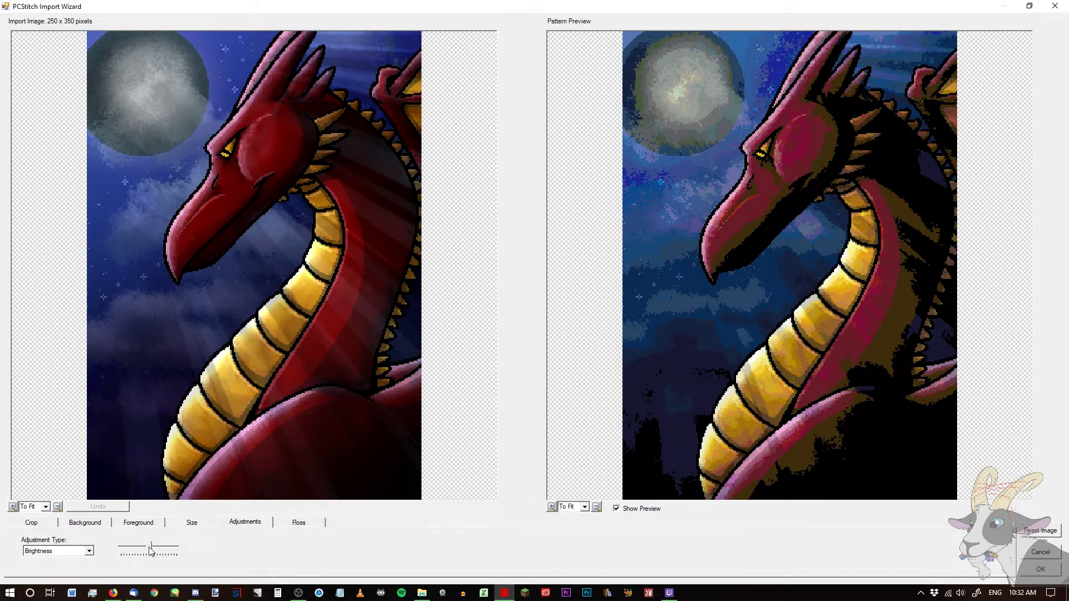
left_click_drag(150, 547, 152, 547)
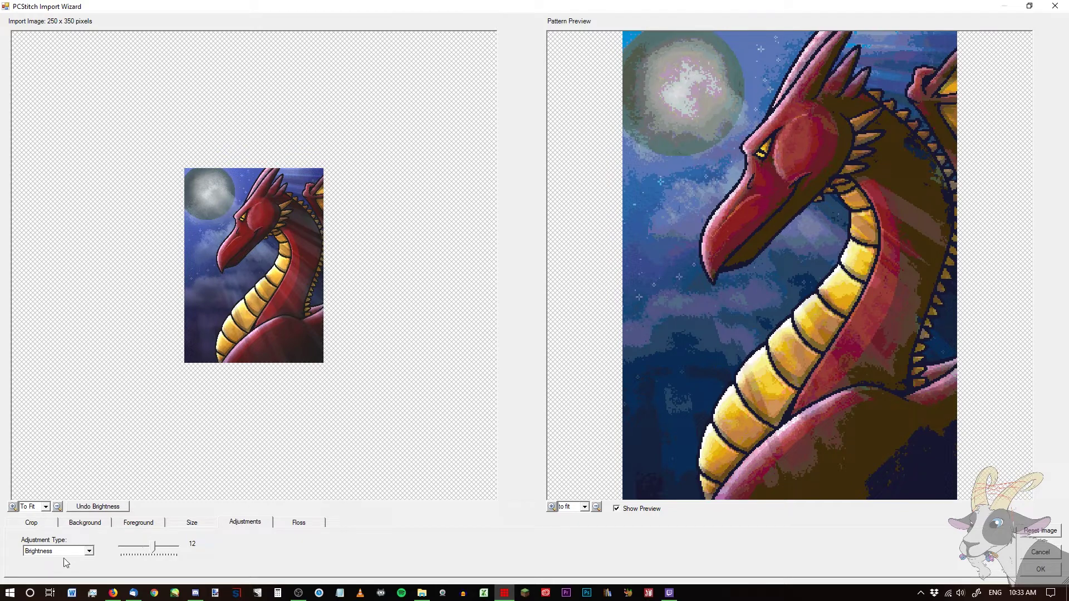
Switch to Blue Hue, try -15 and undo it, then set Blue Hue to 26
left_click(85, 552)
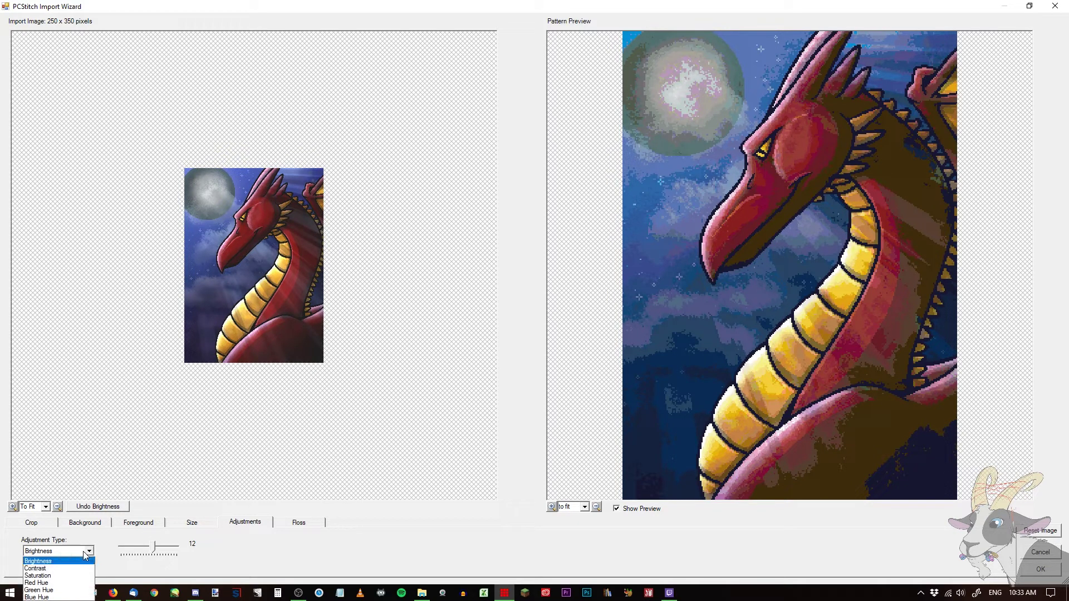
left_click(56, 597)
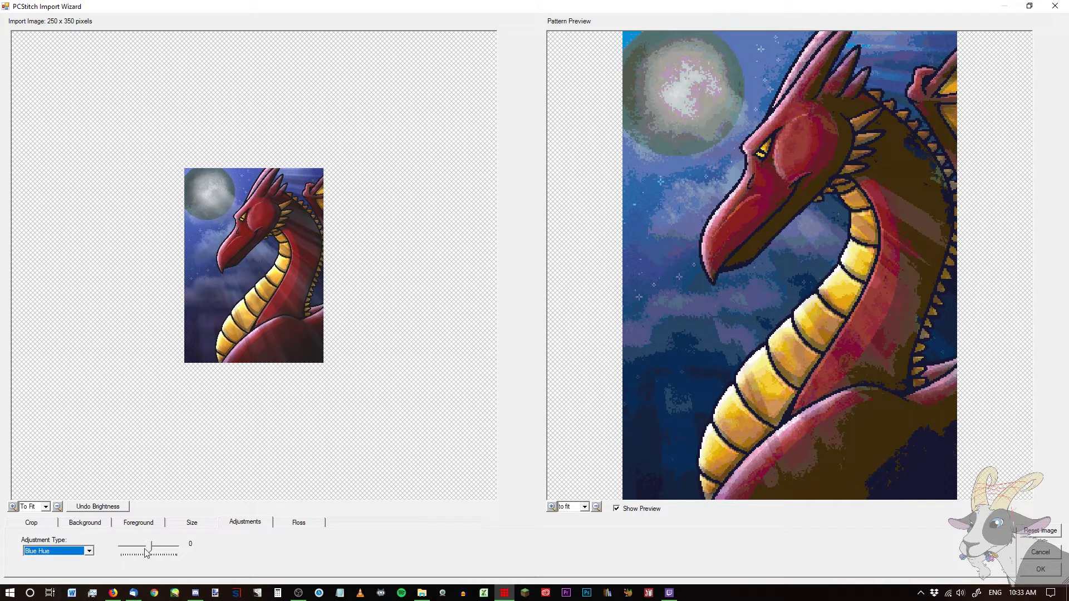
left_click_drag(150, 549, 149, 549)
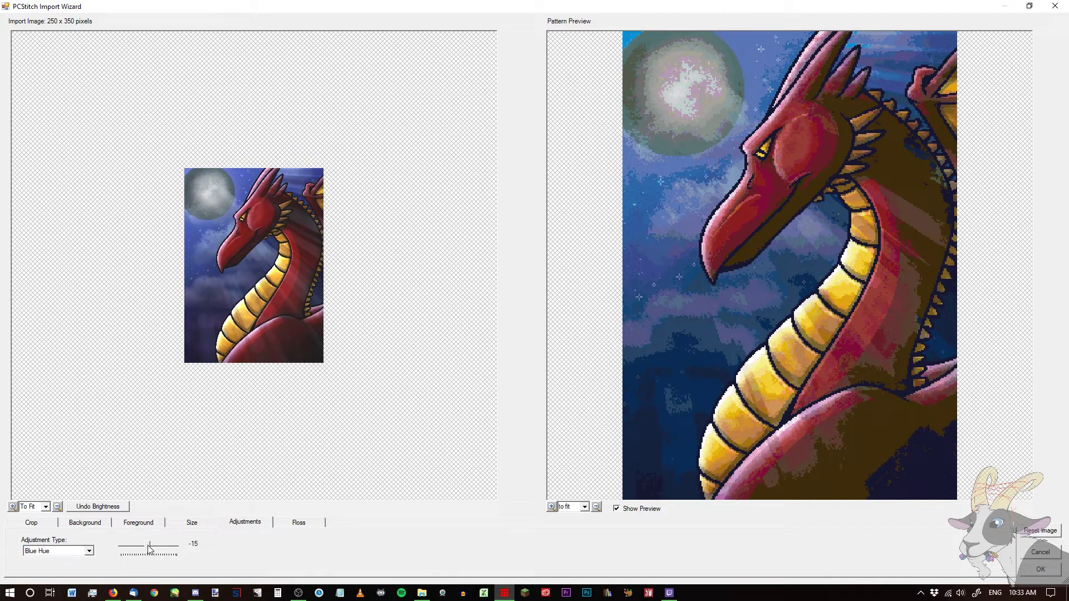
left_click(149, 547)
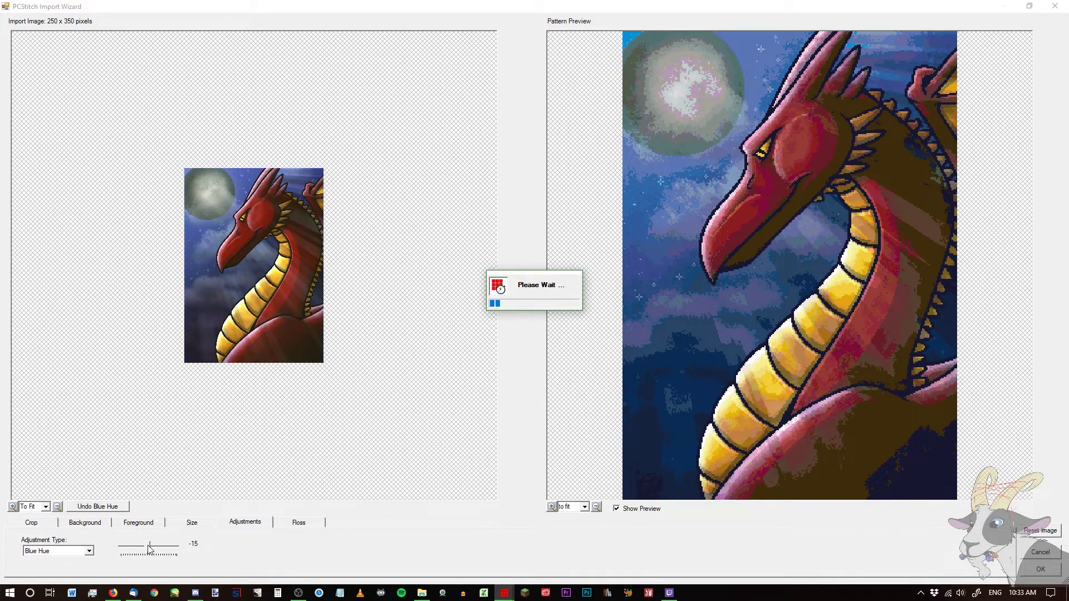
left_click(114, 509)
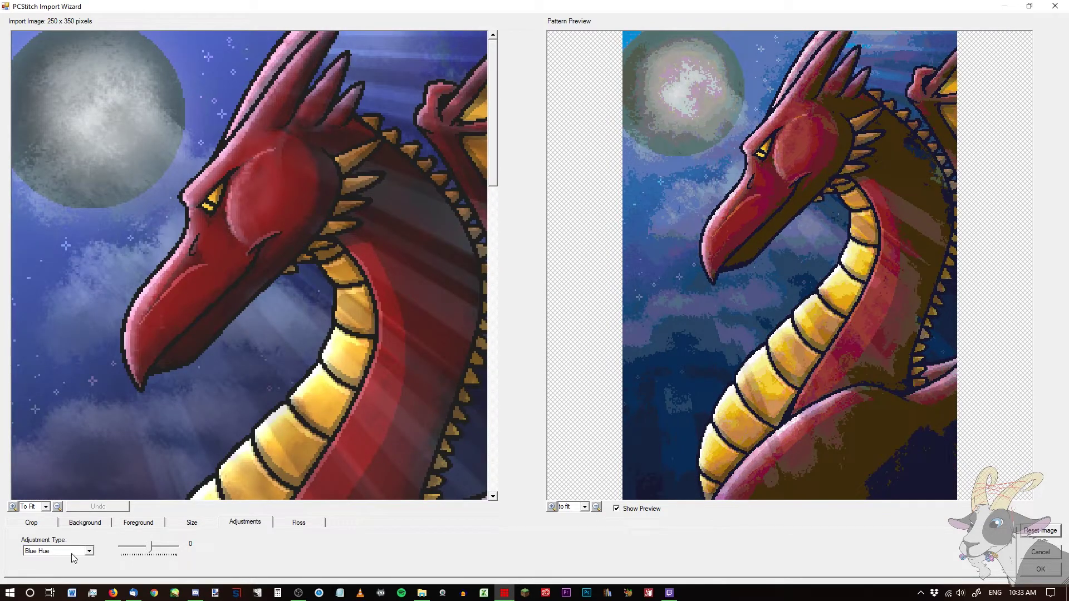
left_click(58, 507)
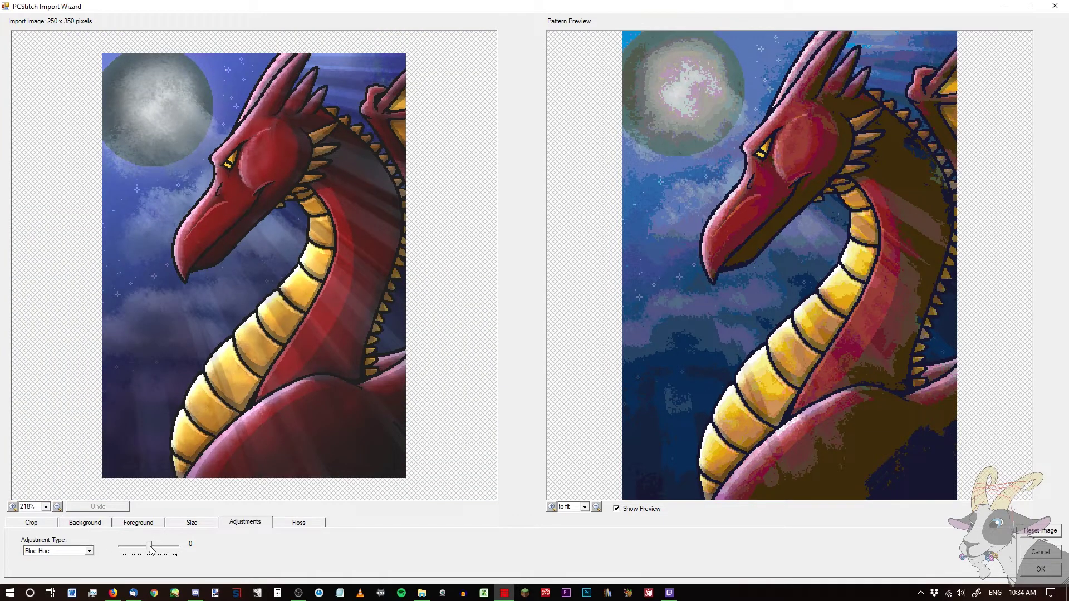
left_click_drag(150, 550, 153, 551)
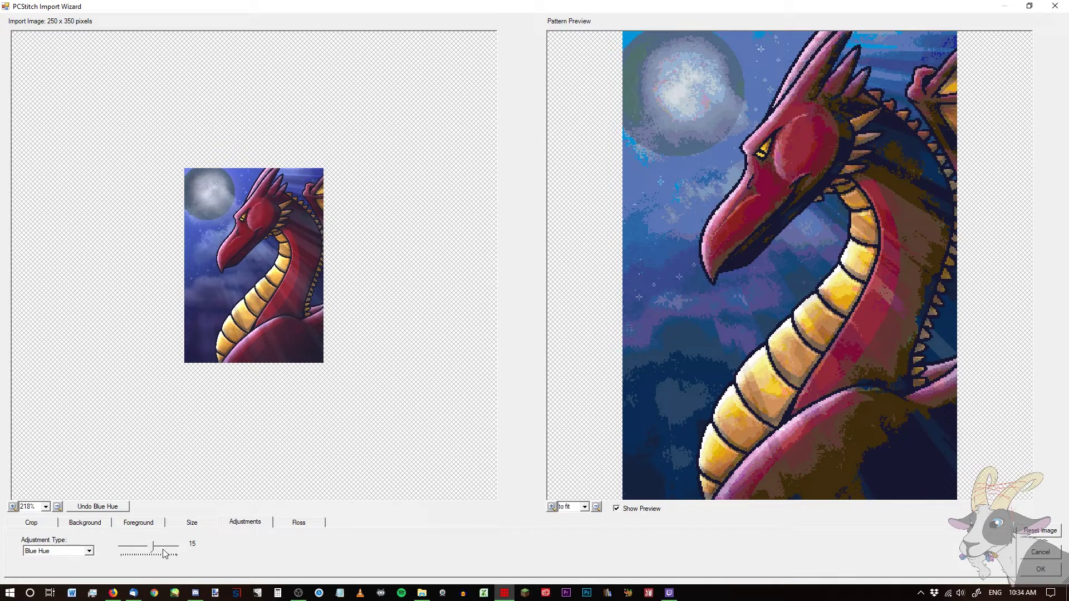
left_click_drag(153, 548, 154, 548)
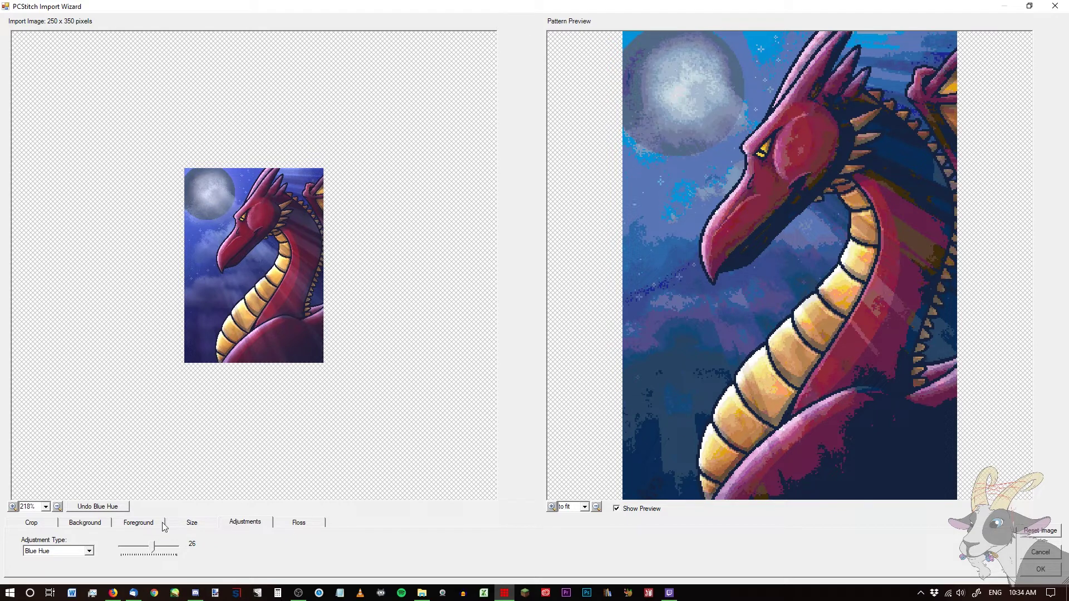
Choose Red Hue as the adjustment type and set it to -15
left_click(89, 551)
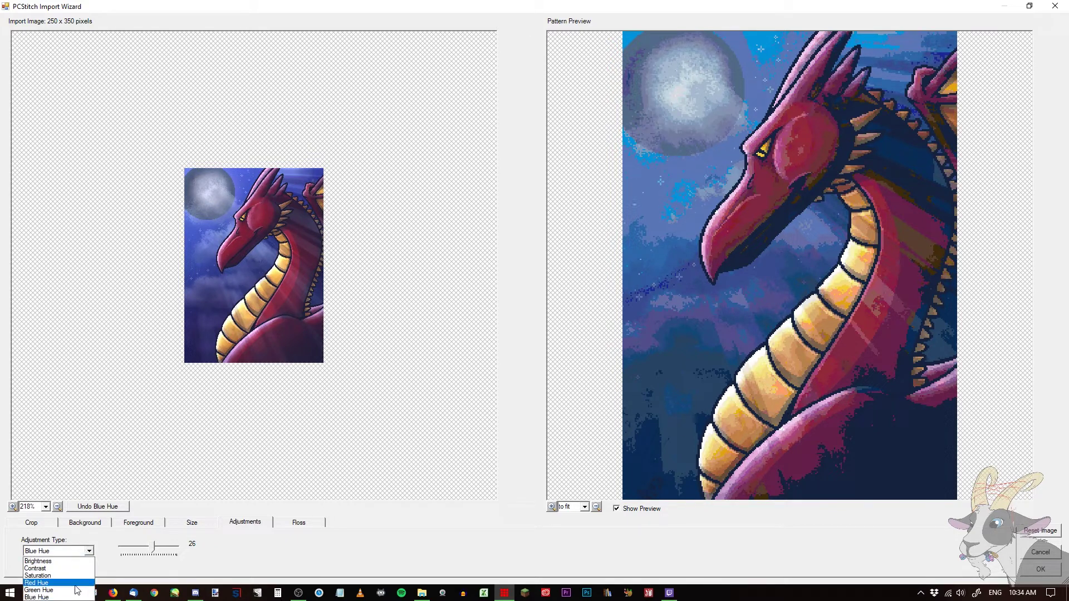
left_click(36, 580)
left_click(148, 549)
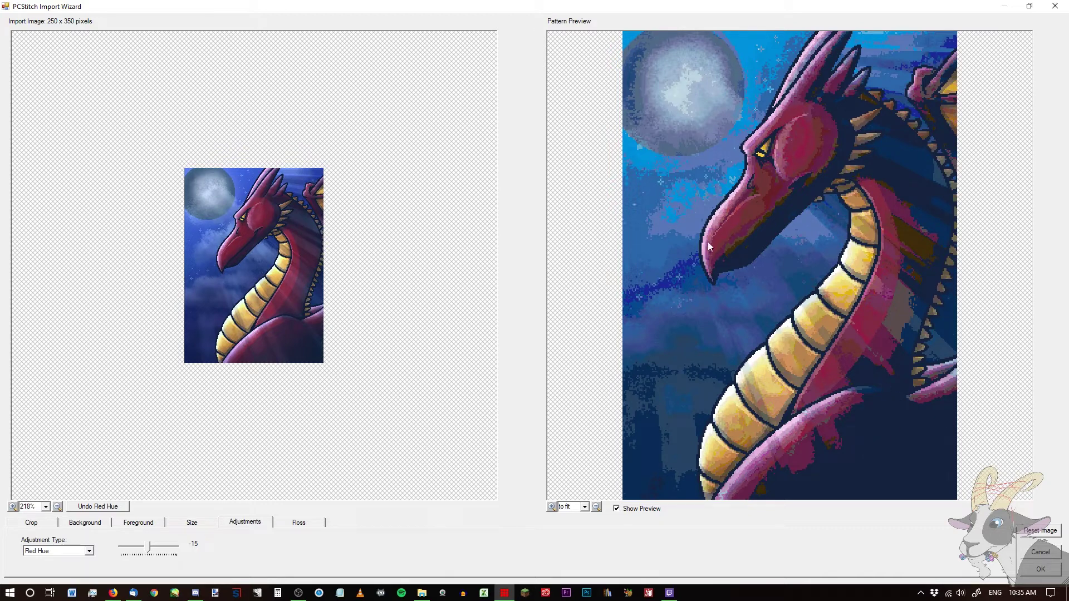
Switch to Contrast, raise it to 4, then bring it back down to 2
left_click(88, 552)
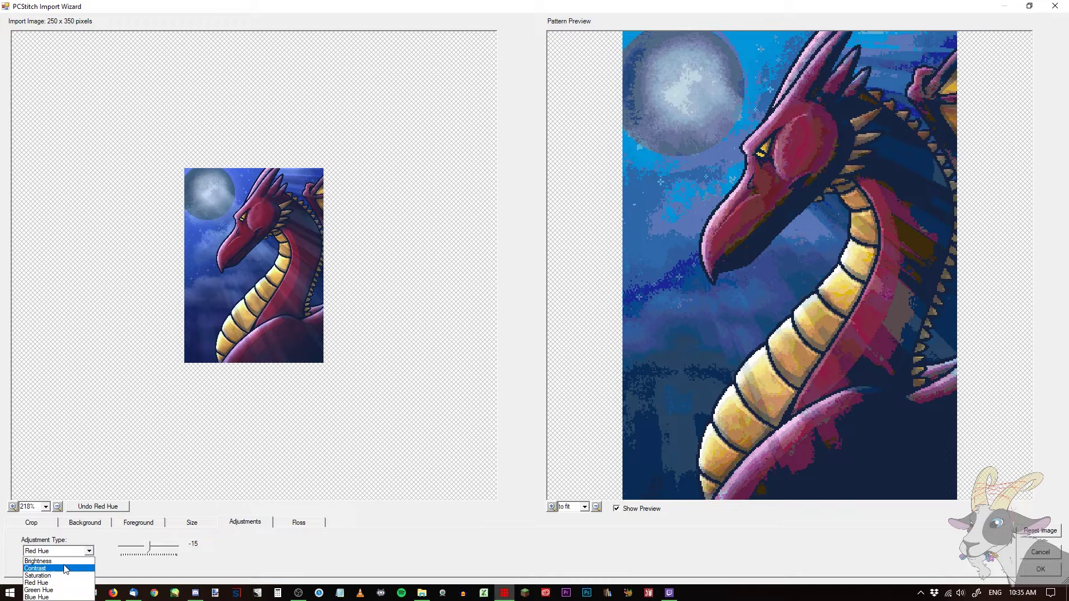
left_click(84, 570)
left_click_drag(150, 547, 158, 549)
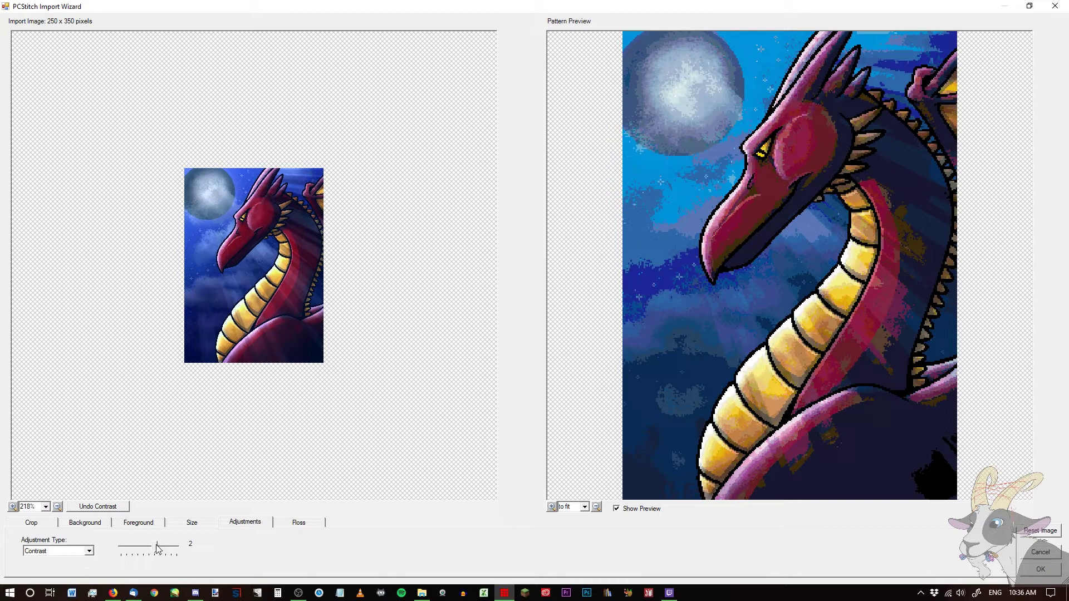
left_click_drag(157, 547, 163, 548)
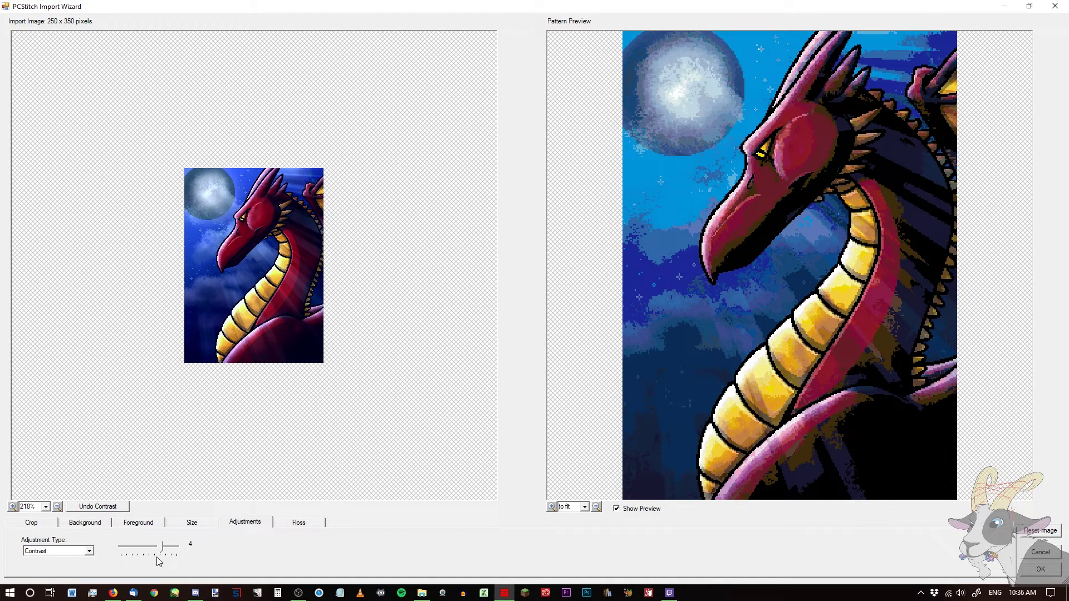
left_click_drag(161, 547, 157, 549)
left_click(89, 552)
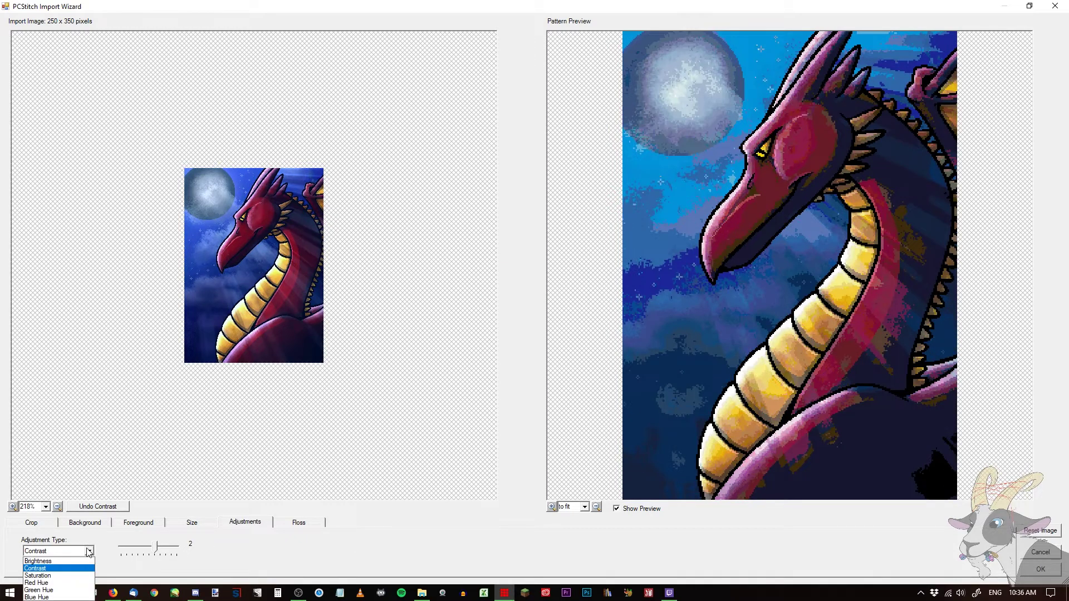
Nudge the Red Hue back up, then set Saturation to 10
left_click(67, 583)
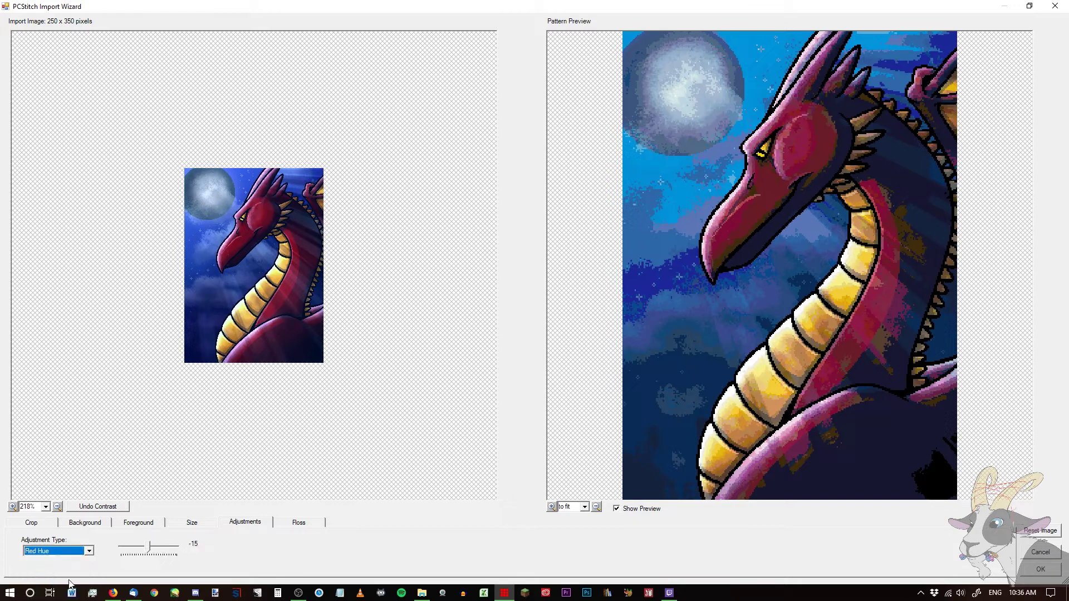
left_click(150, 552)
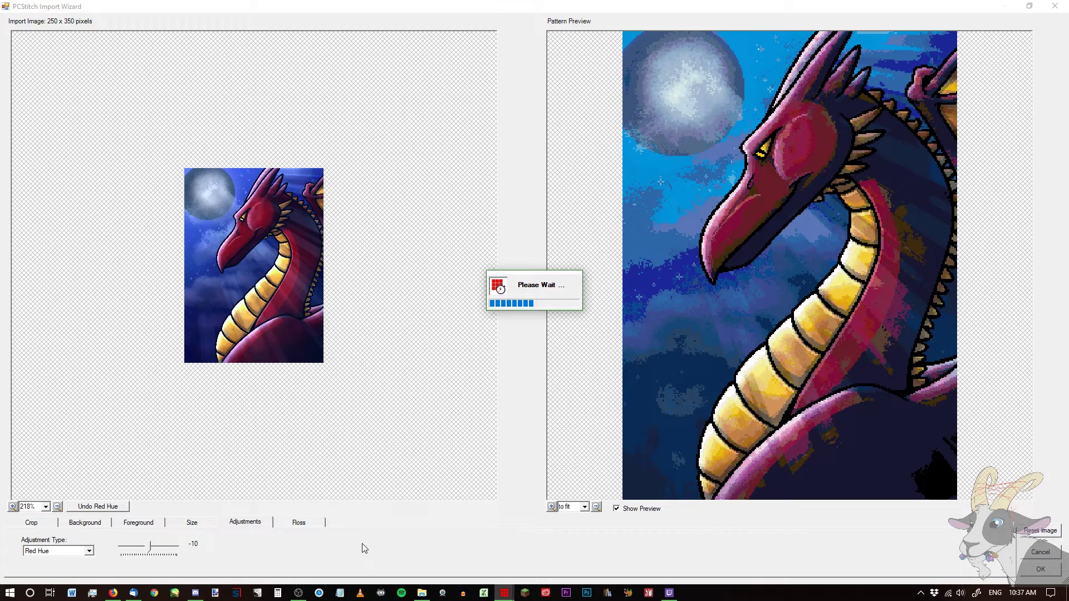
left_click(57, 551)
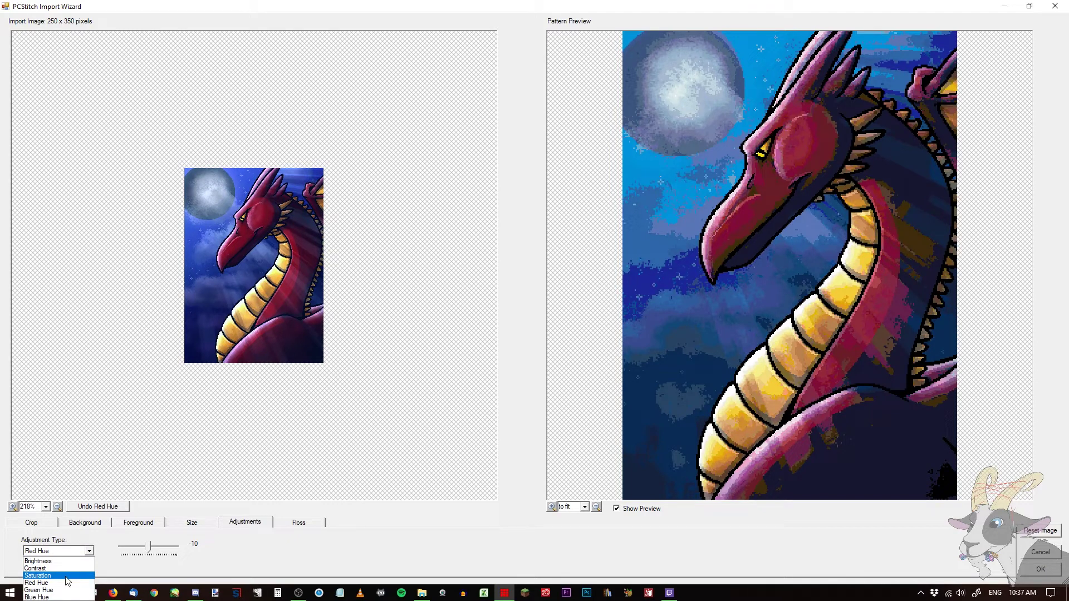
left_click(67, 577)
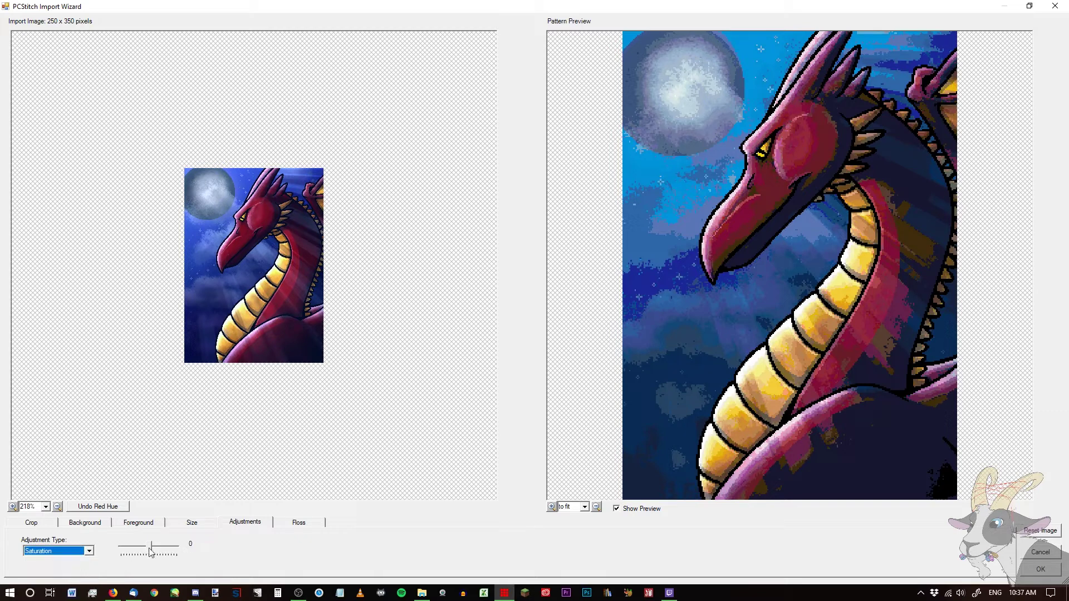
left_click_drag(151, 546, 155, 549)
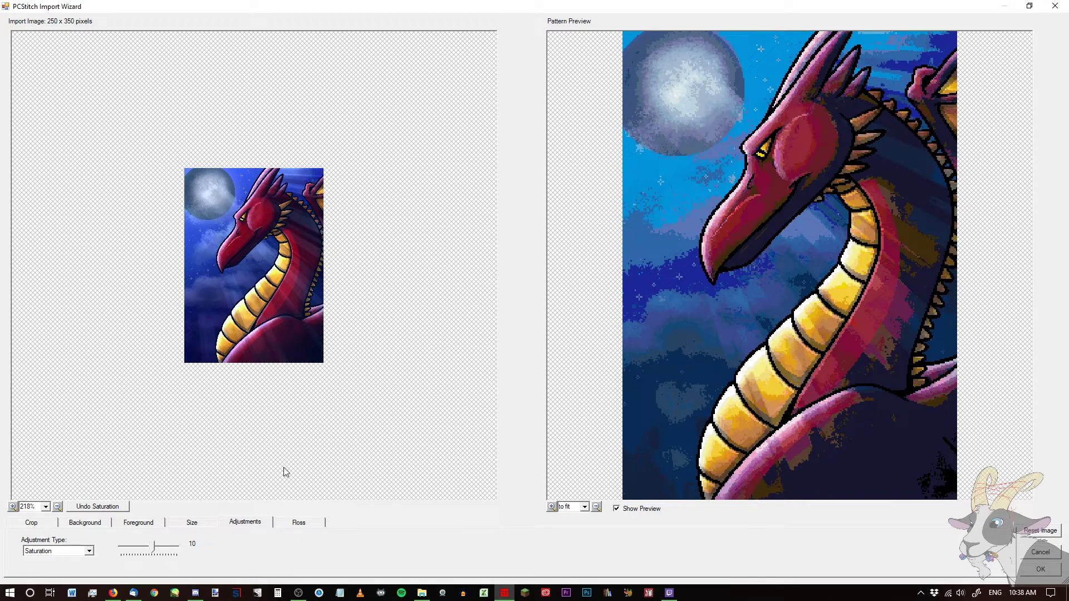
left_click(88, 548)
Cycle through Red Hue, Saturation, Brightness, Green Hue and Contrast, finishing with Blue Hue at 31
left_click(80, 574)
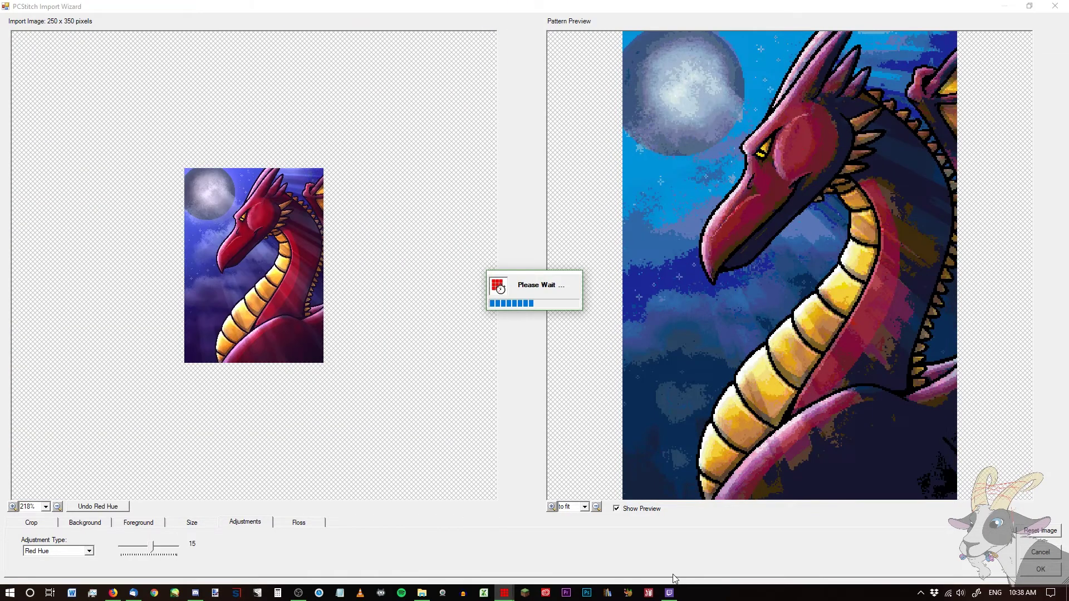
key("Up")
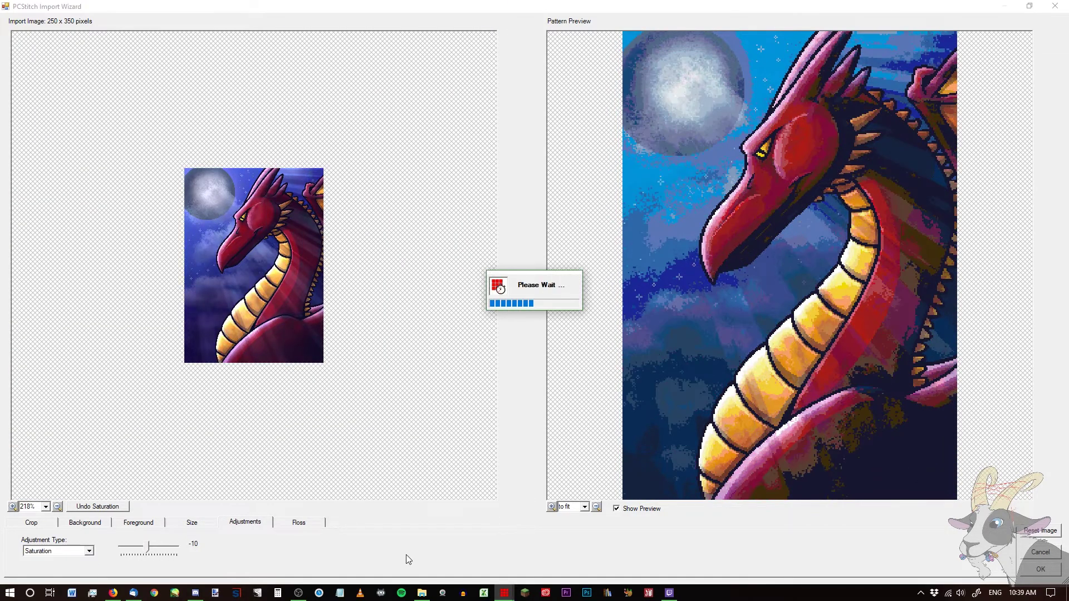
left_click(89, 551)
left_click(37, 562)
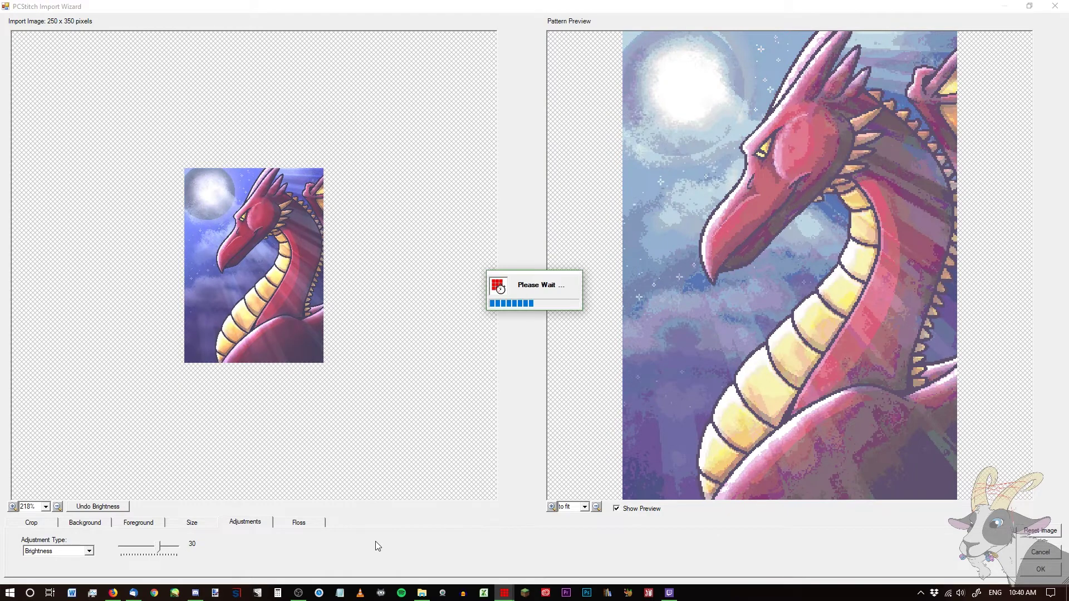
left_click(62, 551)
left_click(38, 597)
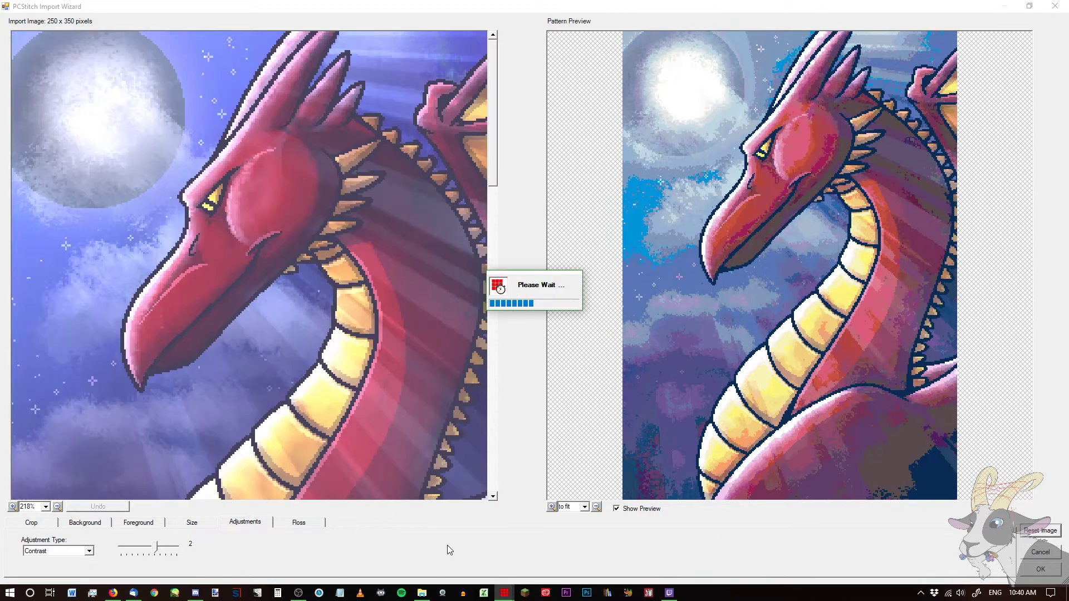
key("Up")
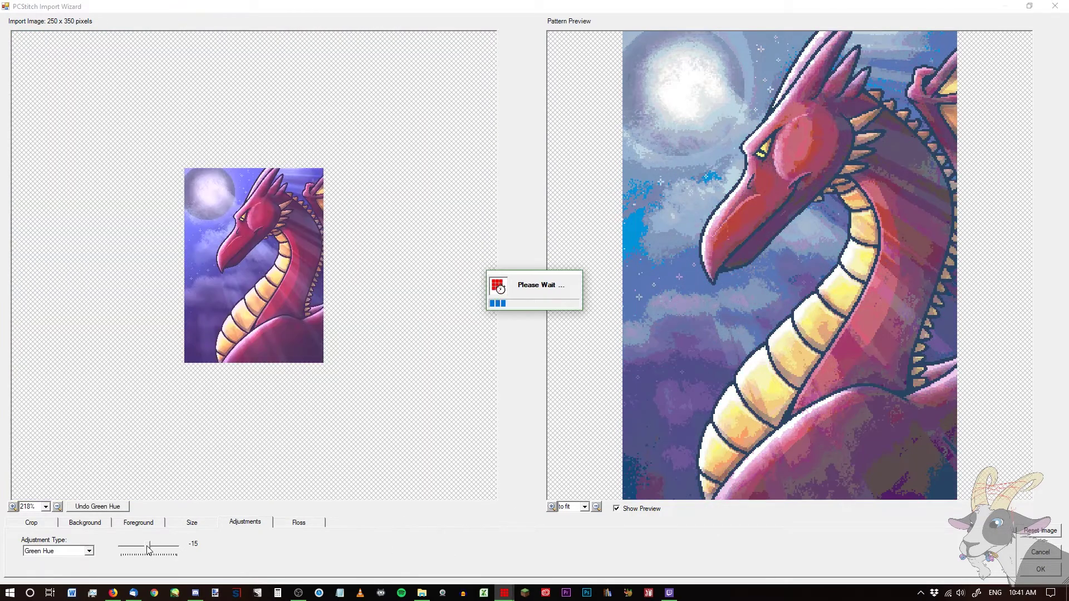
left_click_drag(149, 549, 151, 549)
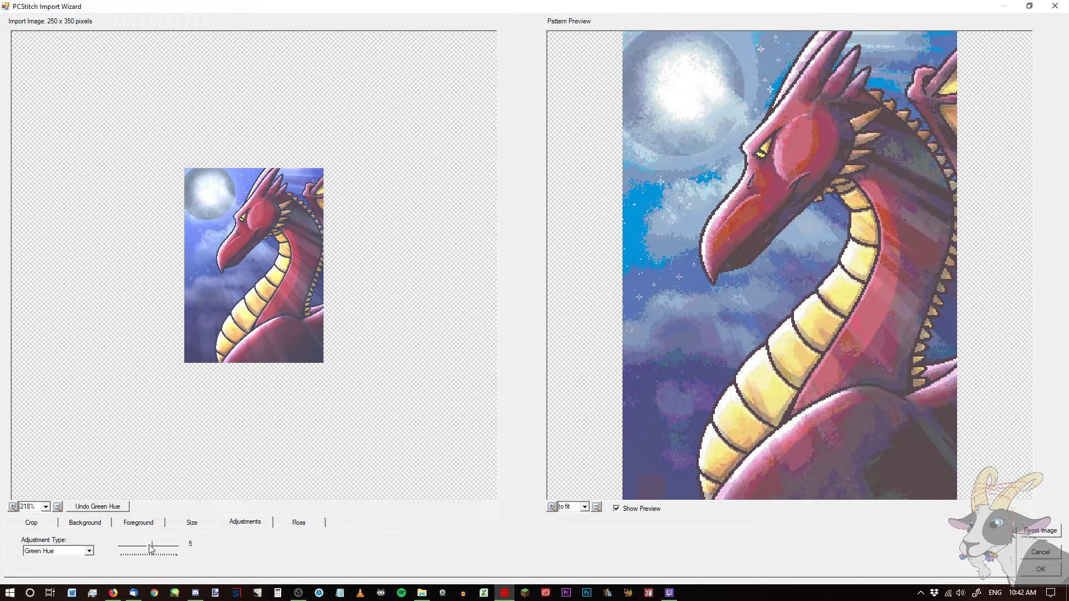
key("Up")
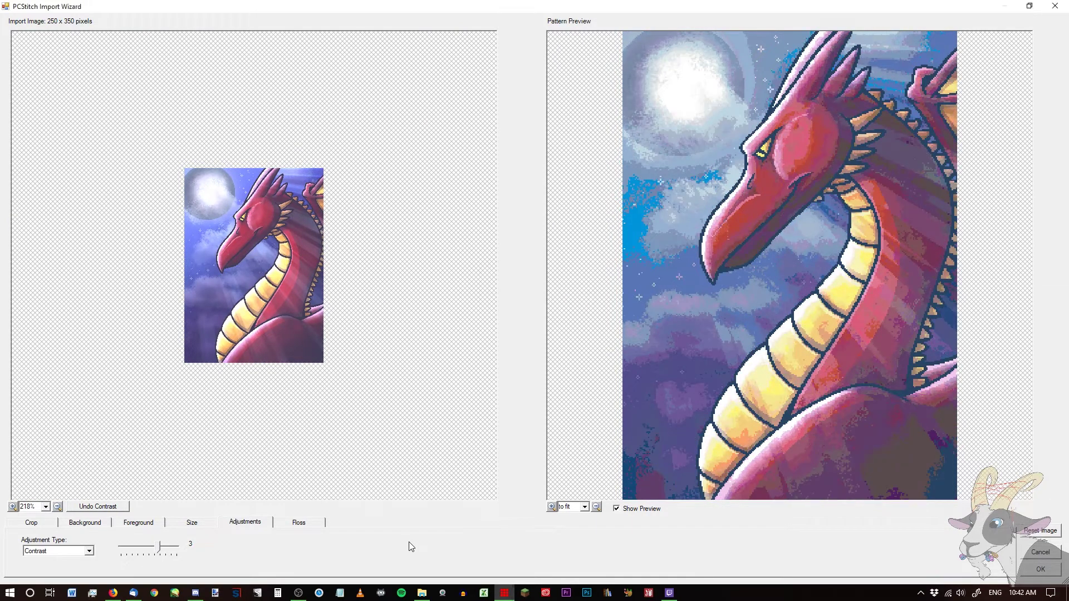
key("Down")
key("Down")
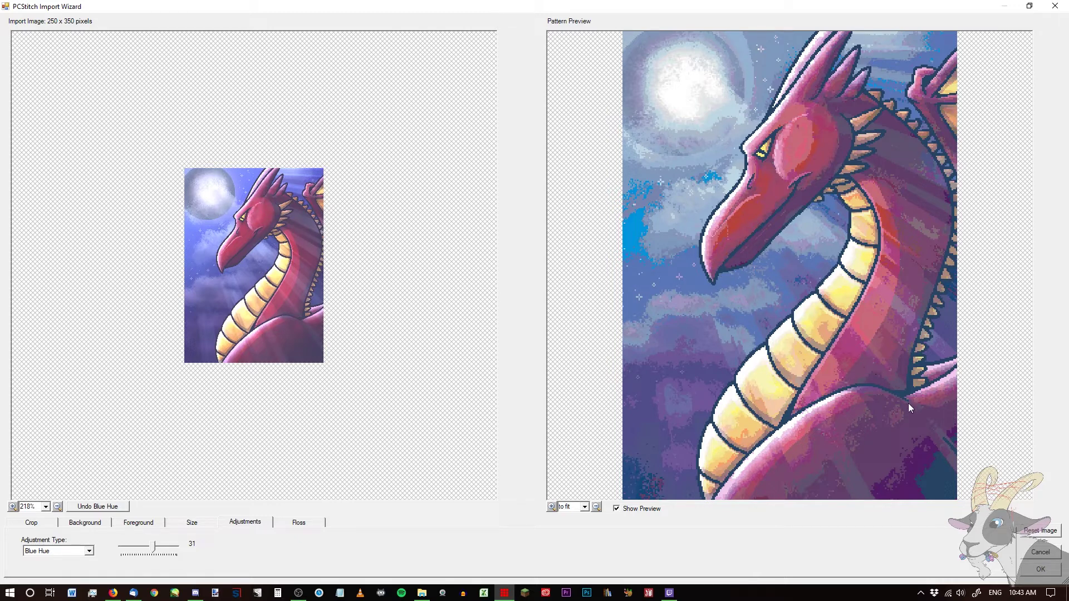
Accept the Import Wizard, maximize the new pattern window and enlarge the Floss Palette
left_click(1042, 570)
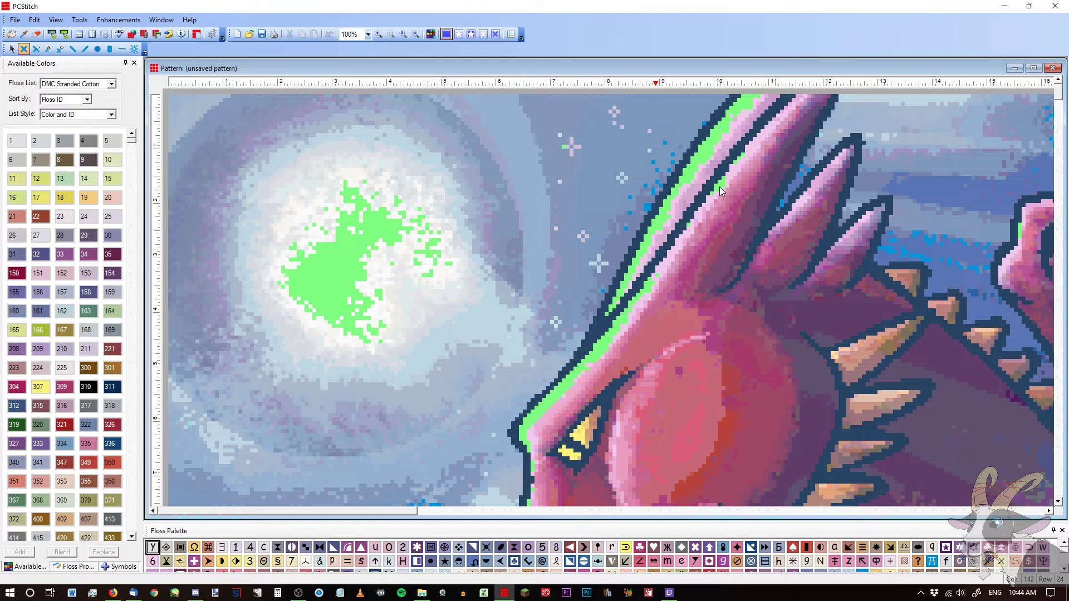
left_click(1032, 68)
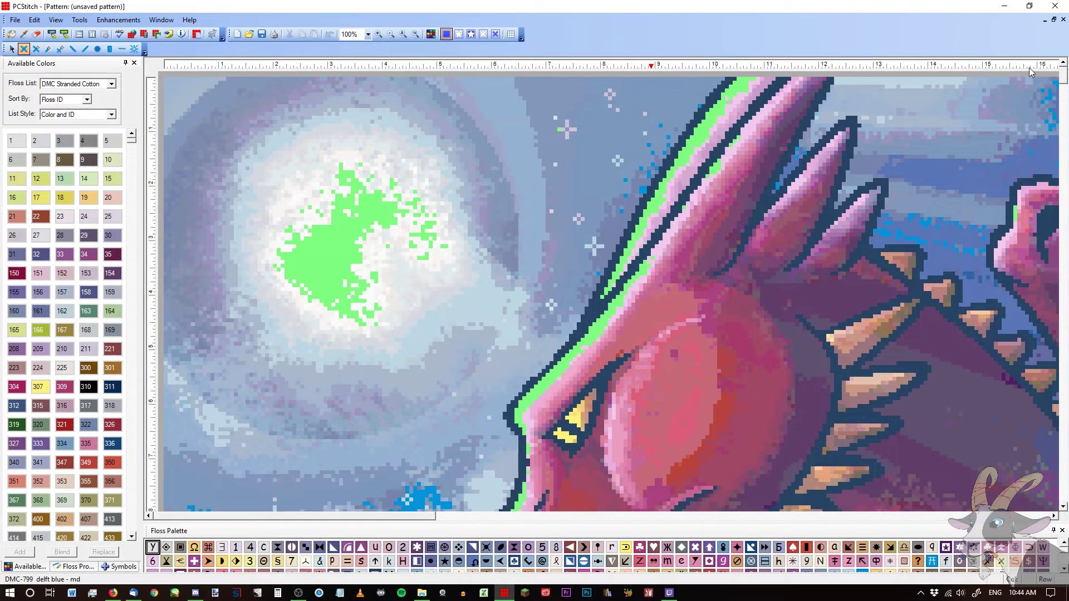
left_click_drag(1062, 82, 1061, 490)
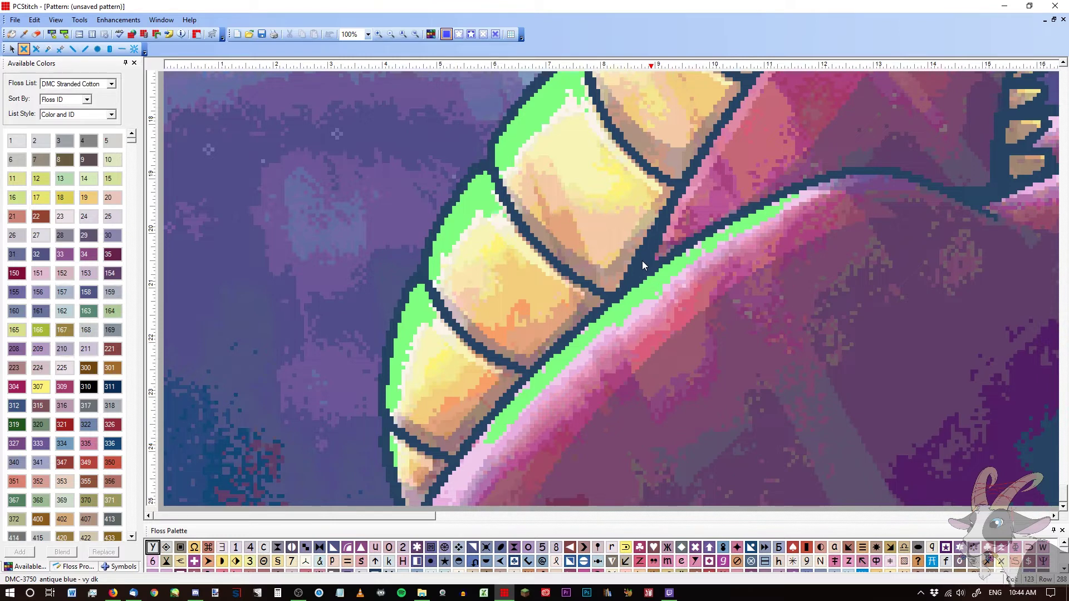
left_click_drag(671, 523, 670, 486)
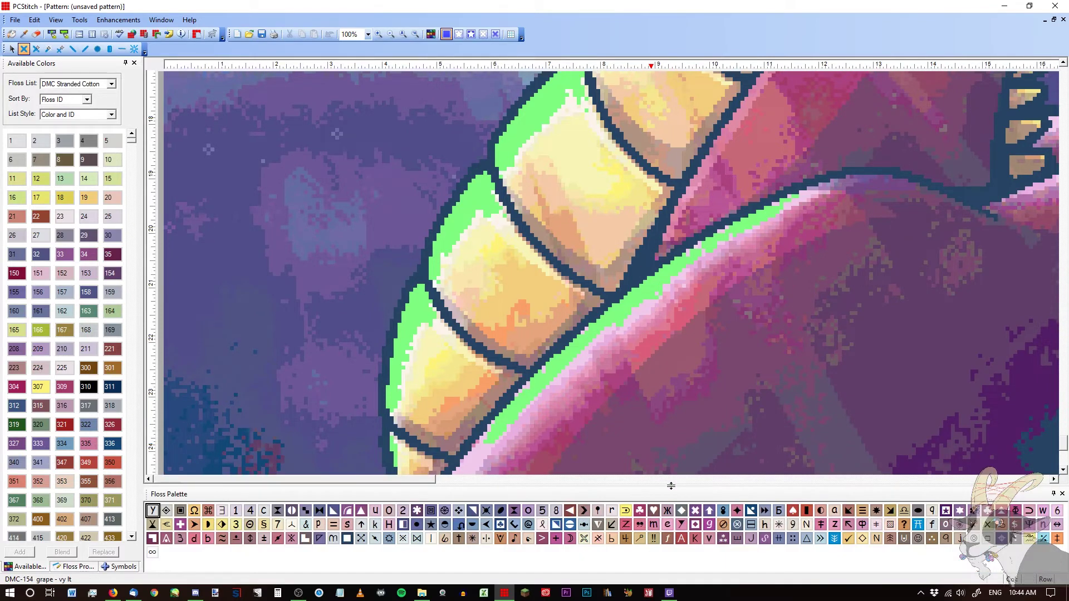
Highlight the dark-blue outline floss, zoom out to 25% to see it, then stop highlighting
right_click(345, 538)
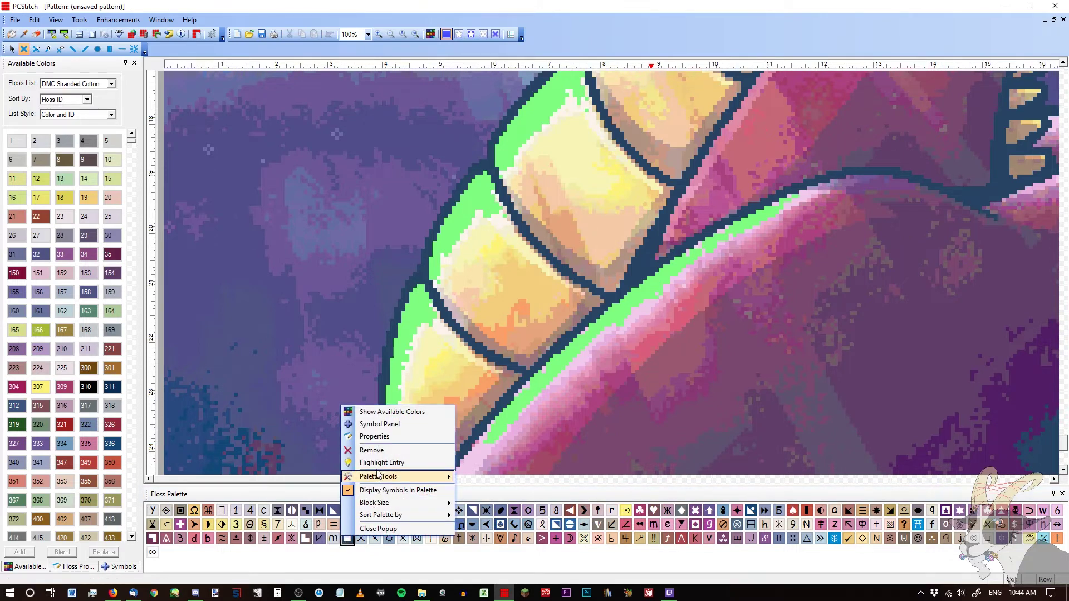
left_click(377, 463)
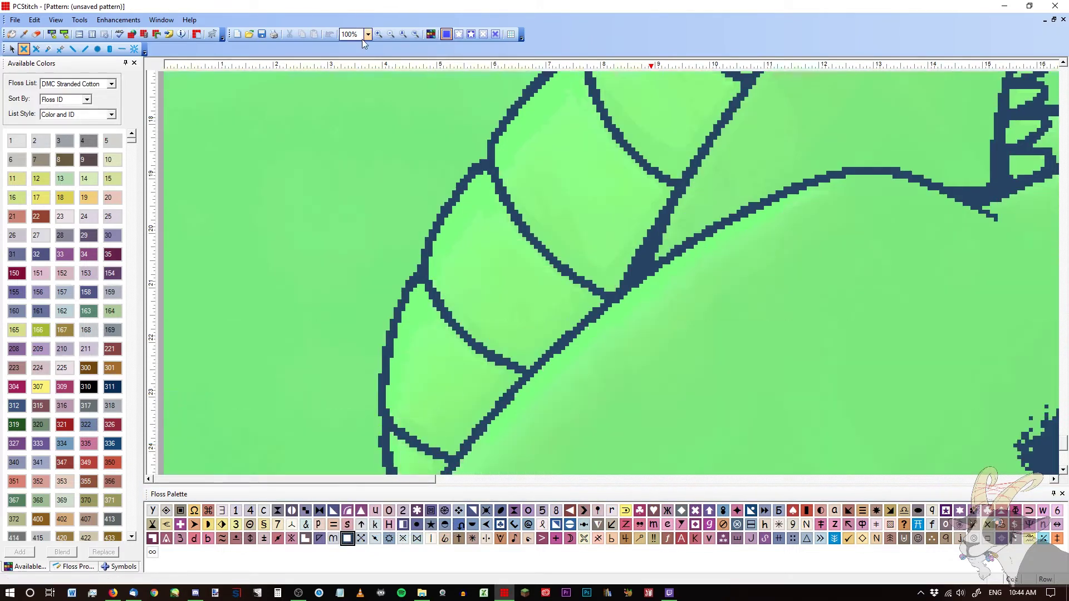
left_click(389, 39)
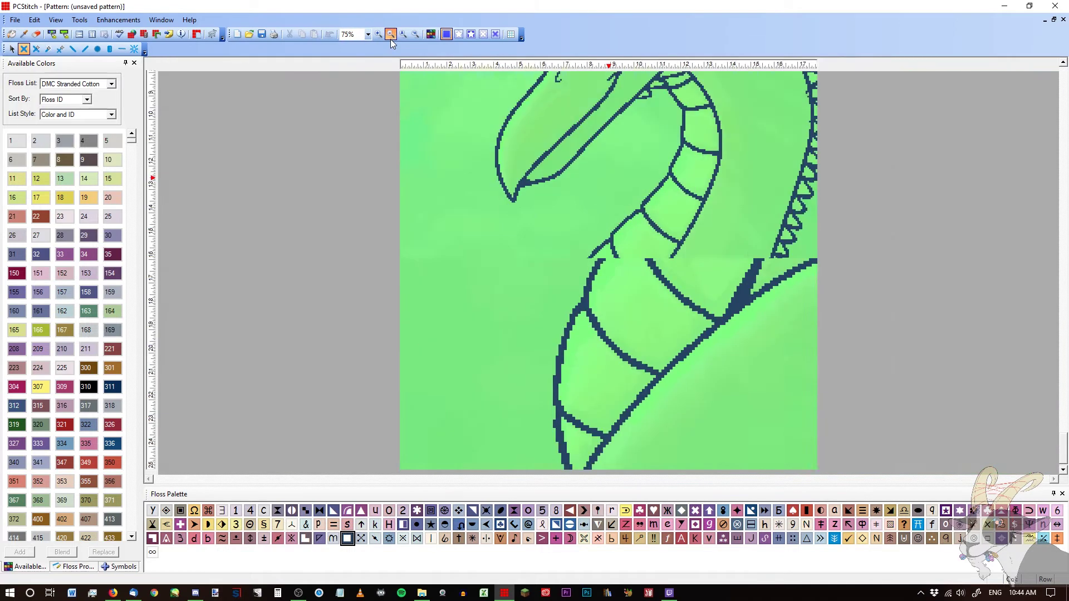
left_click(391, 35)
left_click(391, 34)
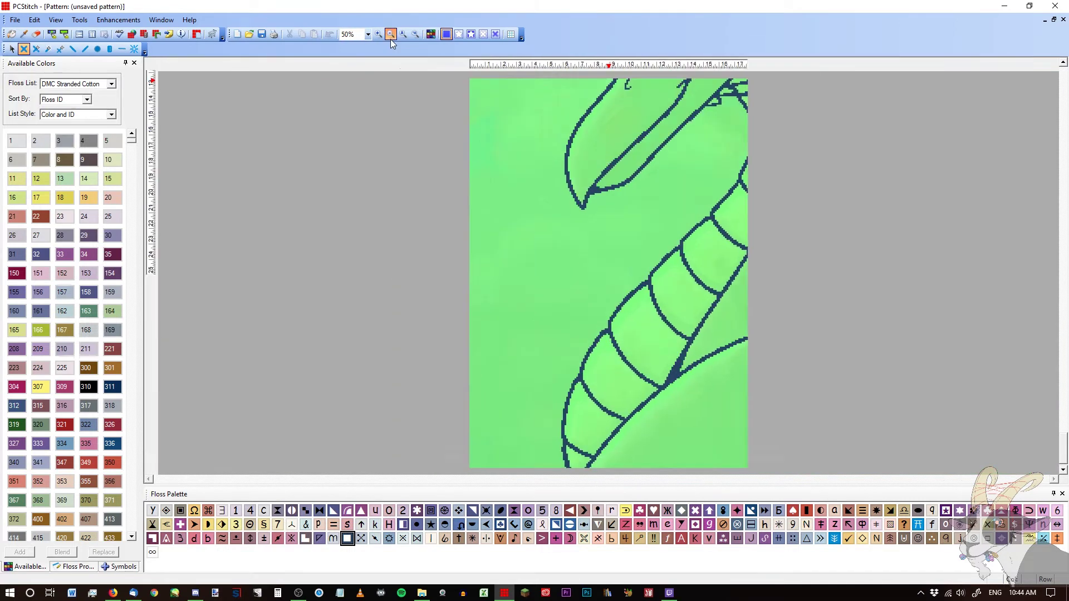
right_click(346, 539)
left_click(374, 468)
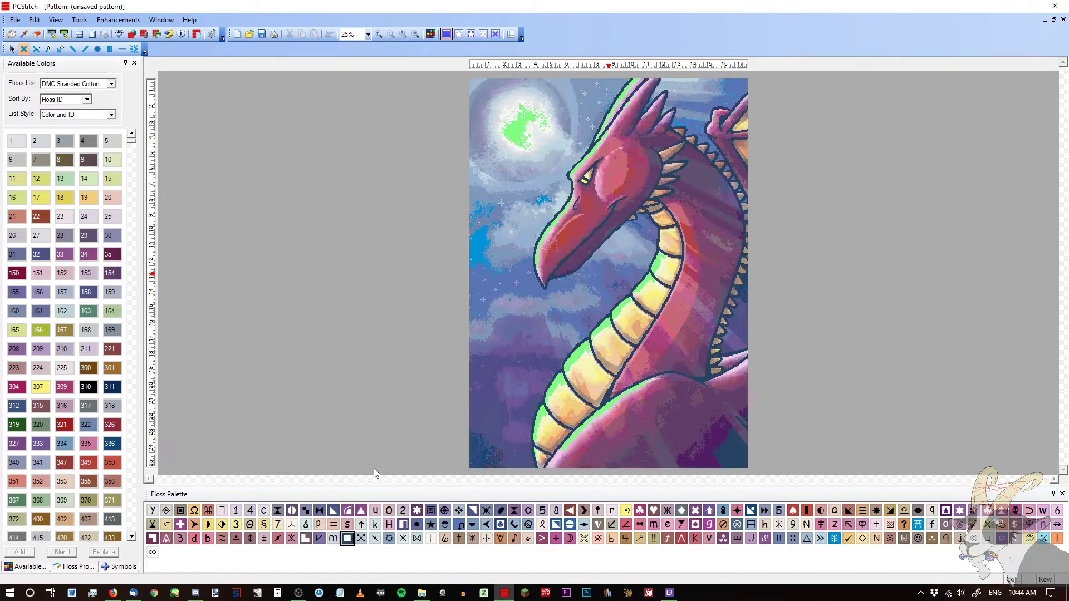
Highlight the dark-blue outline floss once more, then turn the highlighting off
right_click(347, 537)
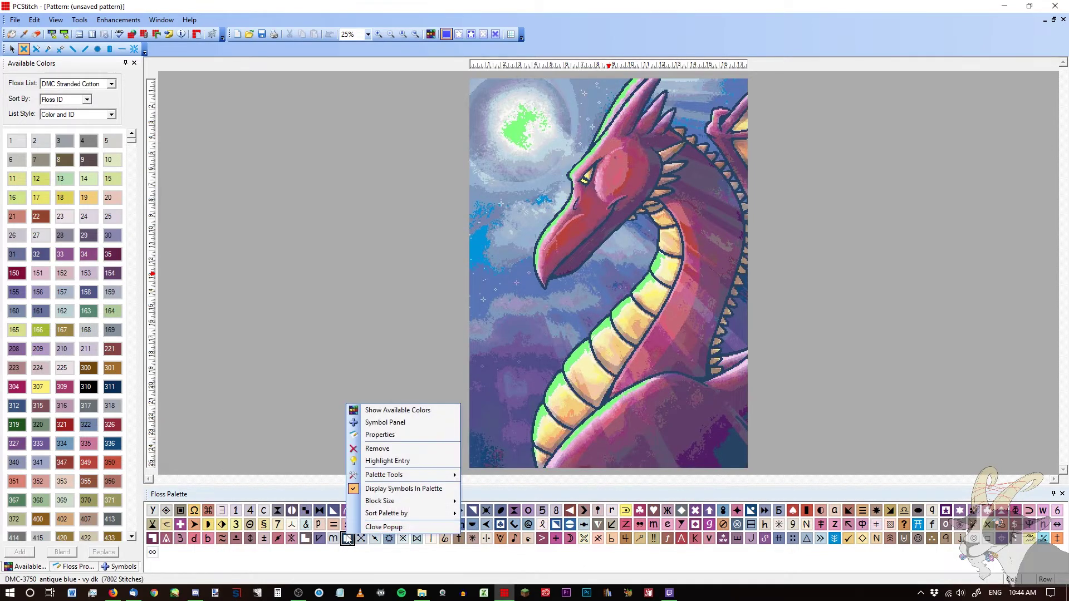
left_click(381, 462)
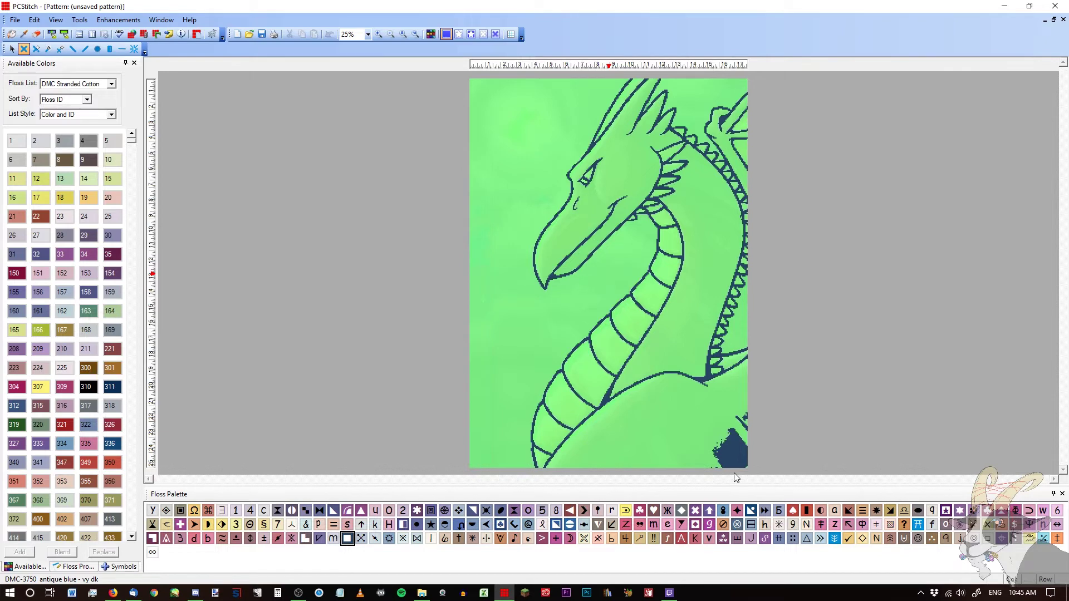
right_click(348, 548)
left_click(396, 472)
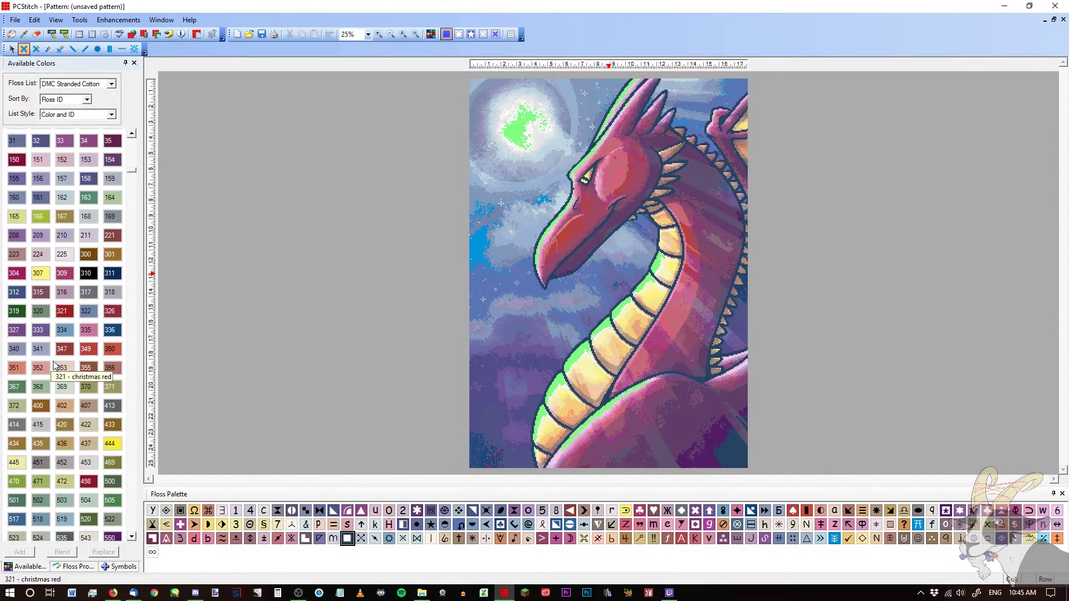
scroll(55, 363, "down", 3)
scroll(54, 363, "down", 1)
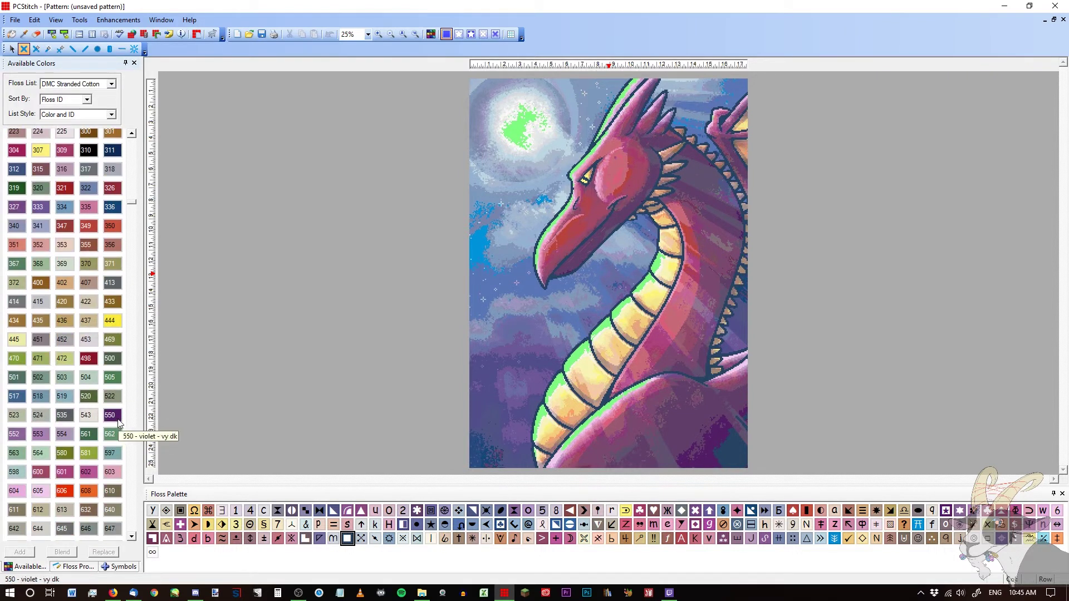
left_click(118, 422)
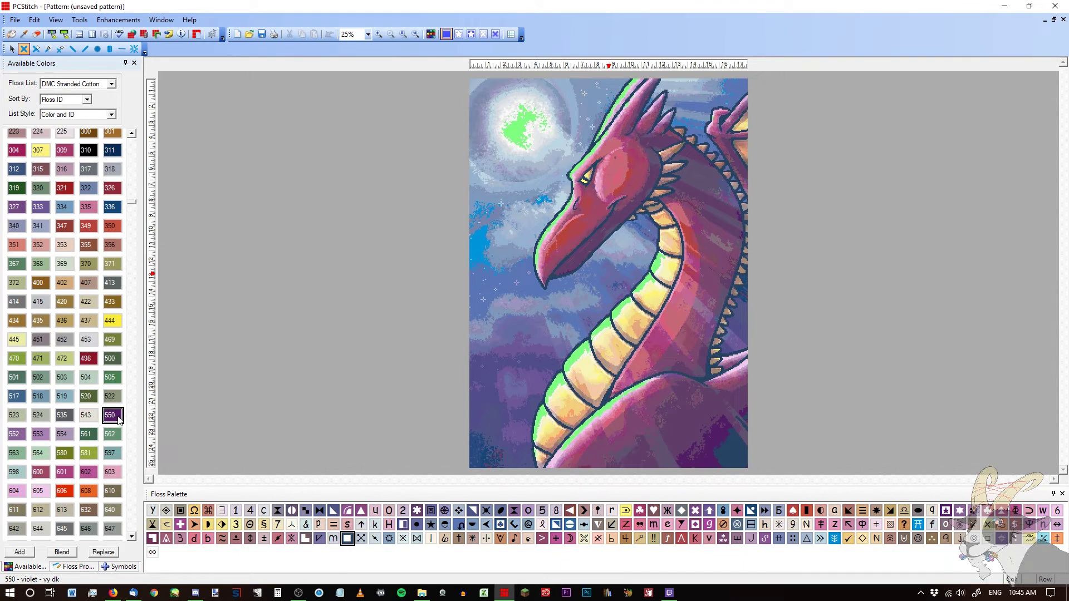
scroll(118, 421, "down", 5)
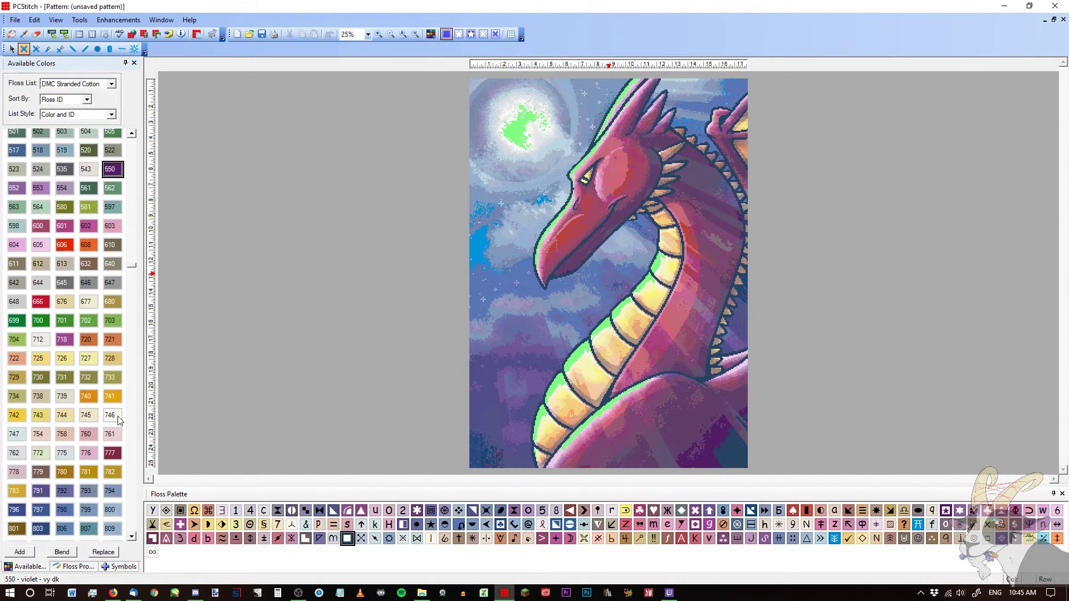
scroll(118, 416, "down", 6)
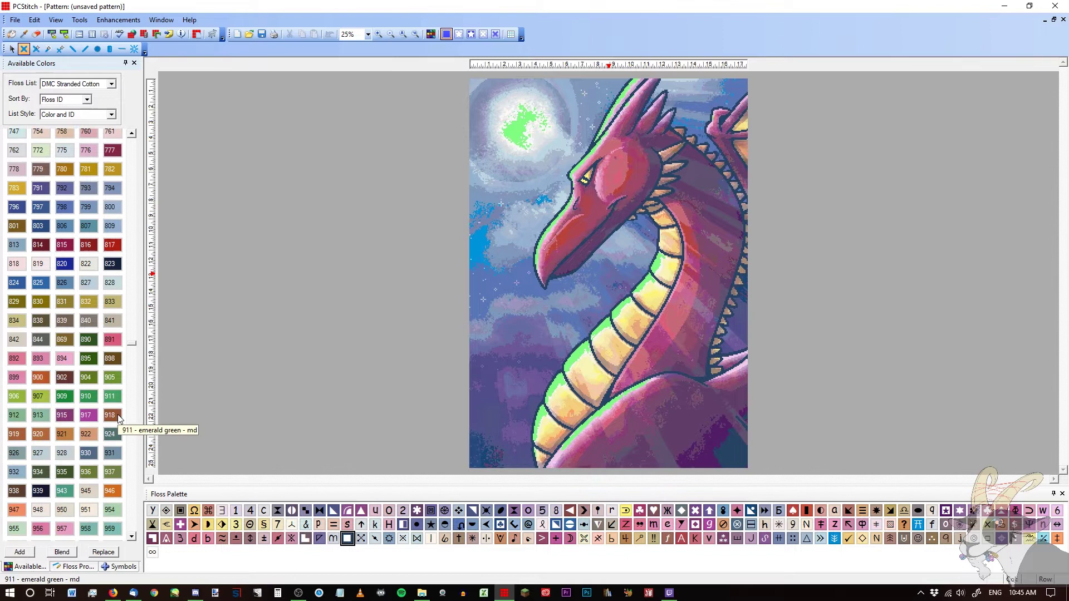
scroll(118, 419, "down", 5)
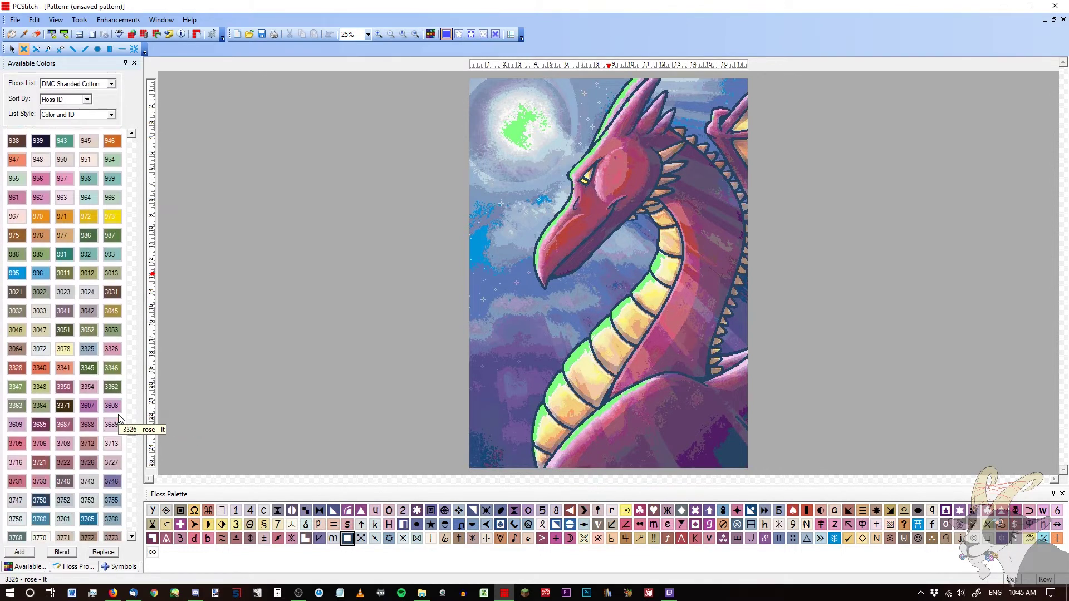
scroll(118, 418, "down", 5)
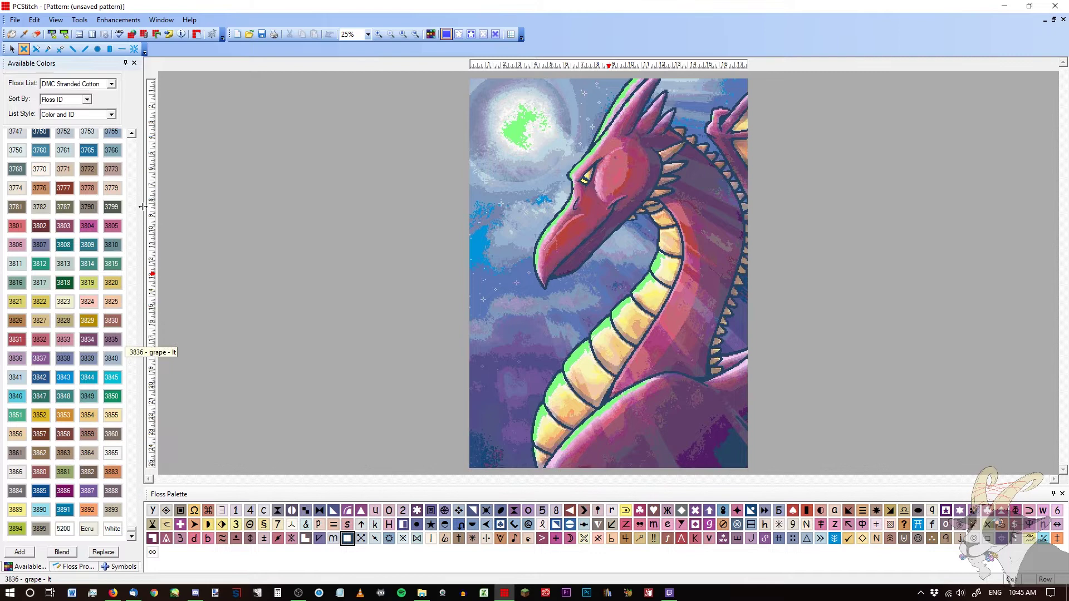
scroll(132, 528, "up", 20)
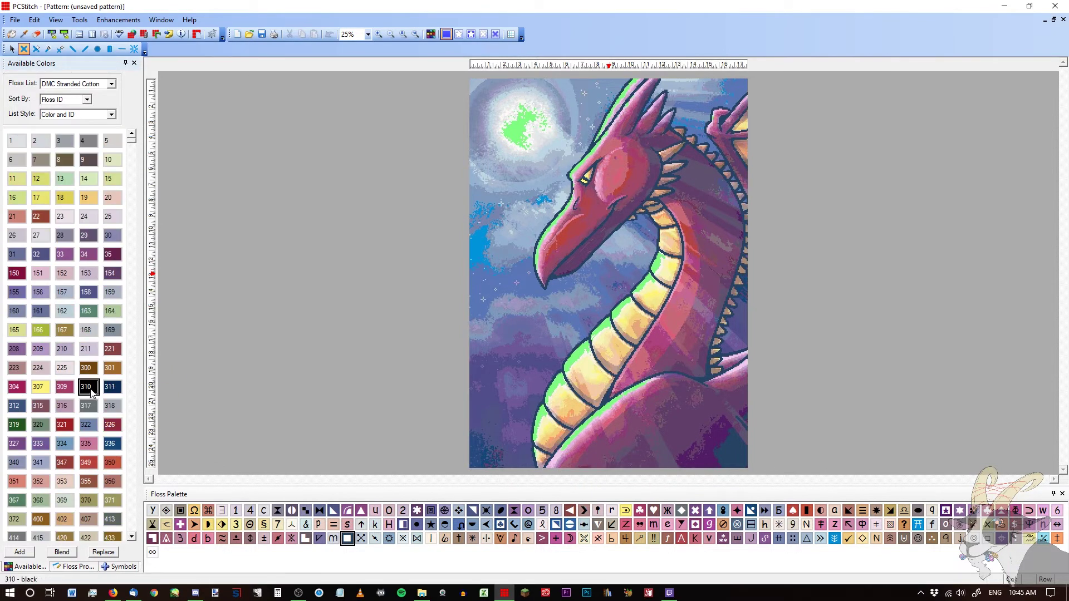
Add DMC 310 black to the palette and fill the dark blue outlines around the horn and eye
double_click(87, 387)
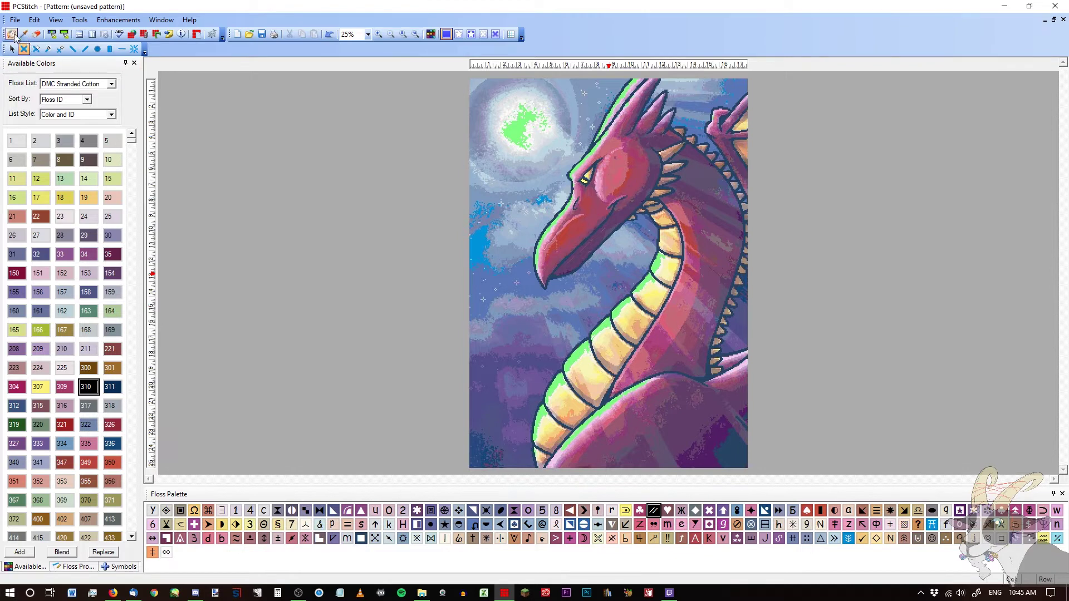
left_click(11, 34)
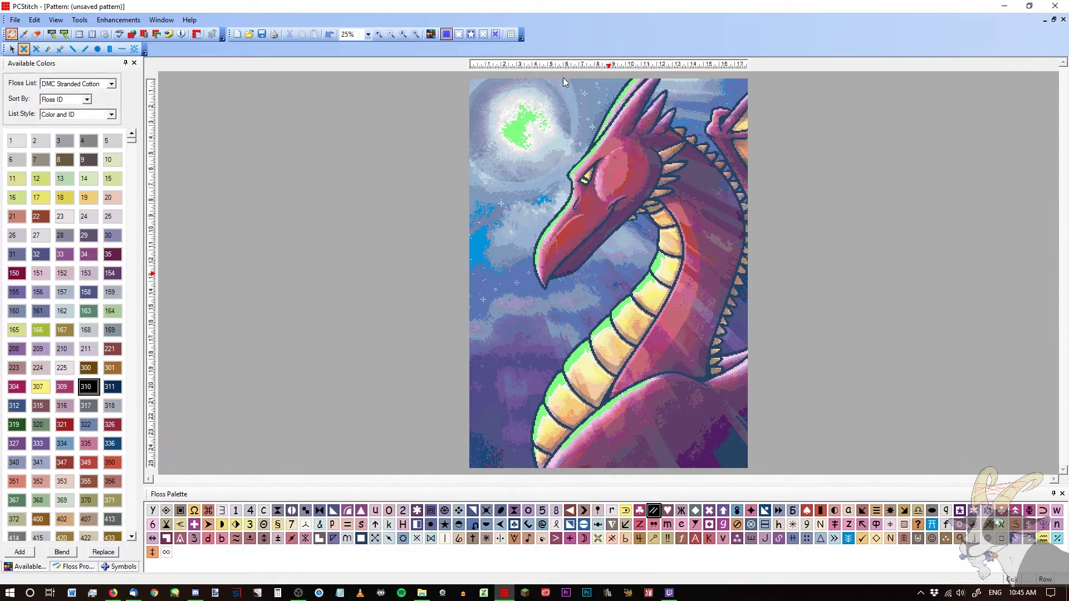
left_click(377, 35)
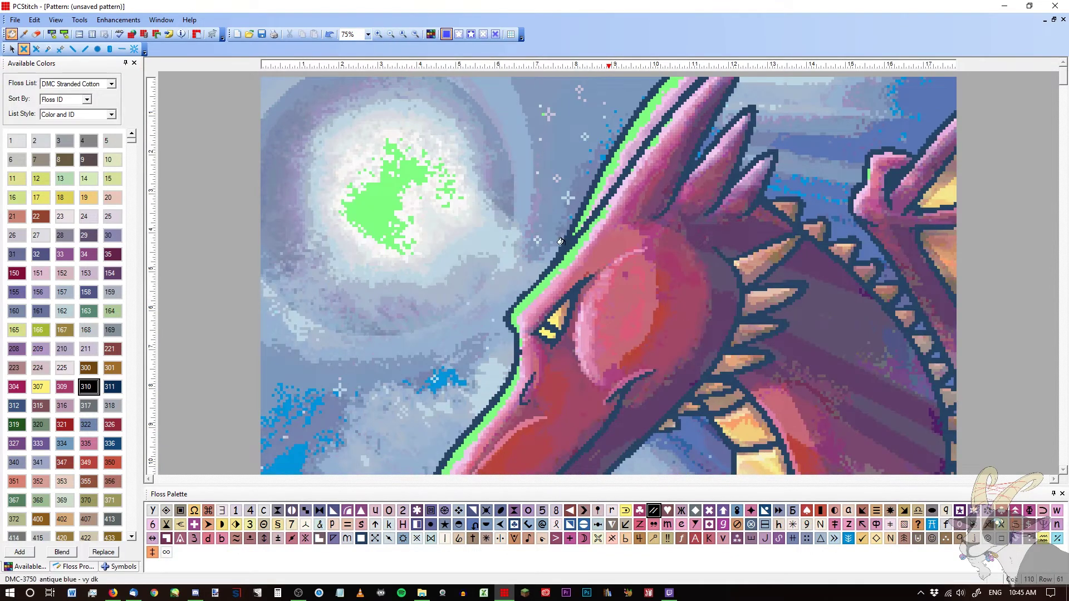
left_click(562, 243)
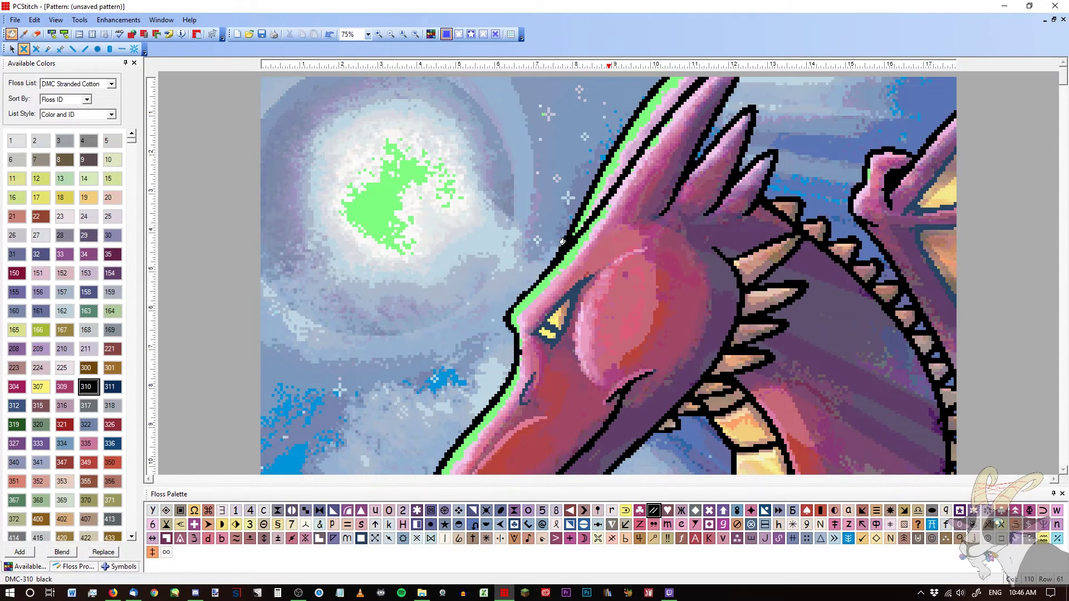
left_click(909, 201)
left_click(918, 223)
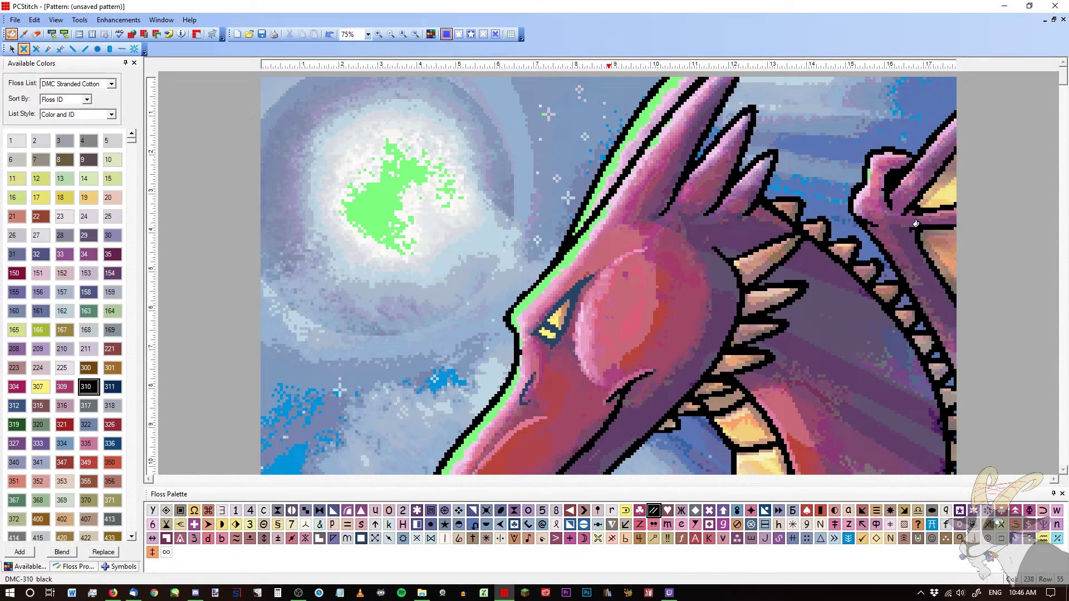
left_click(565, 290)
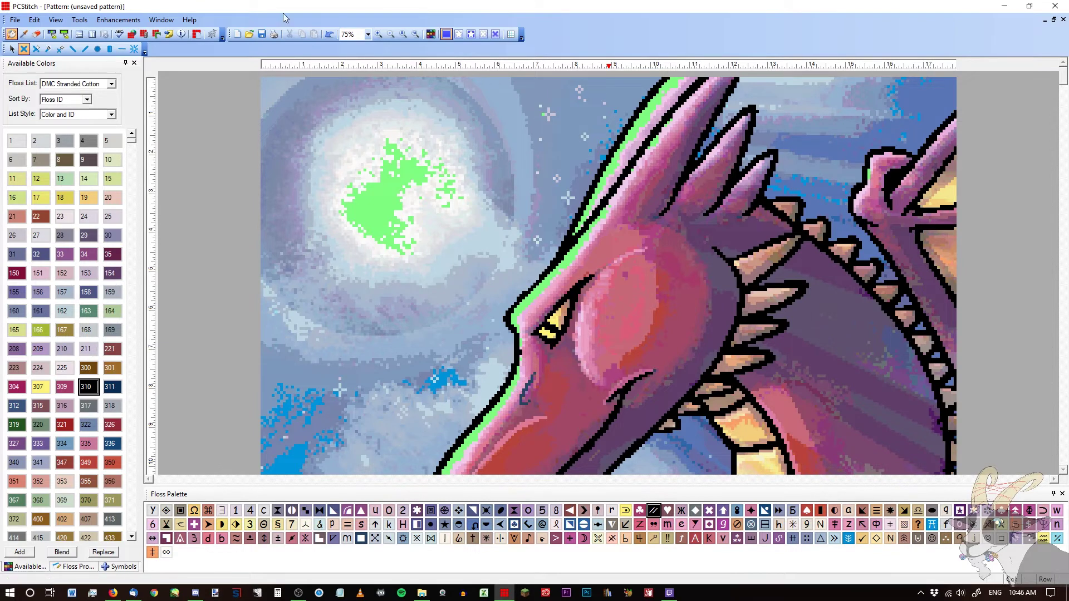
Recolour the leftover navy outline stitches near the nose black, then zoom back out
left_click(403, 34)
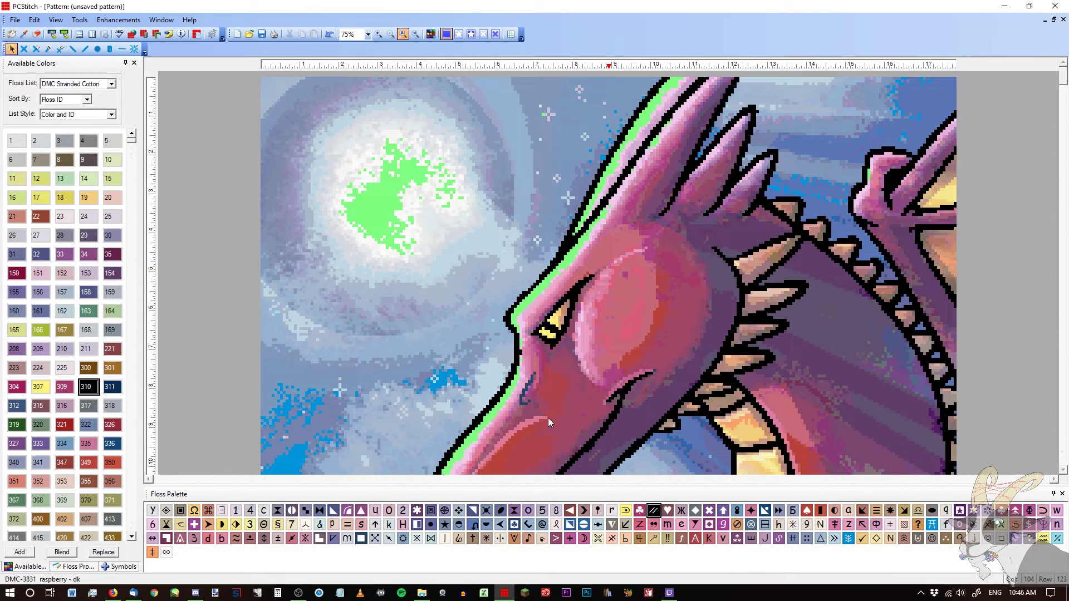
left_click_drag(541, 361, 509, 419)
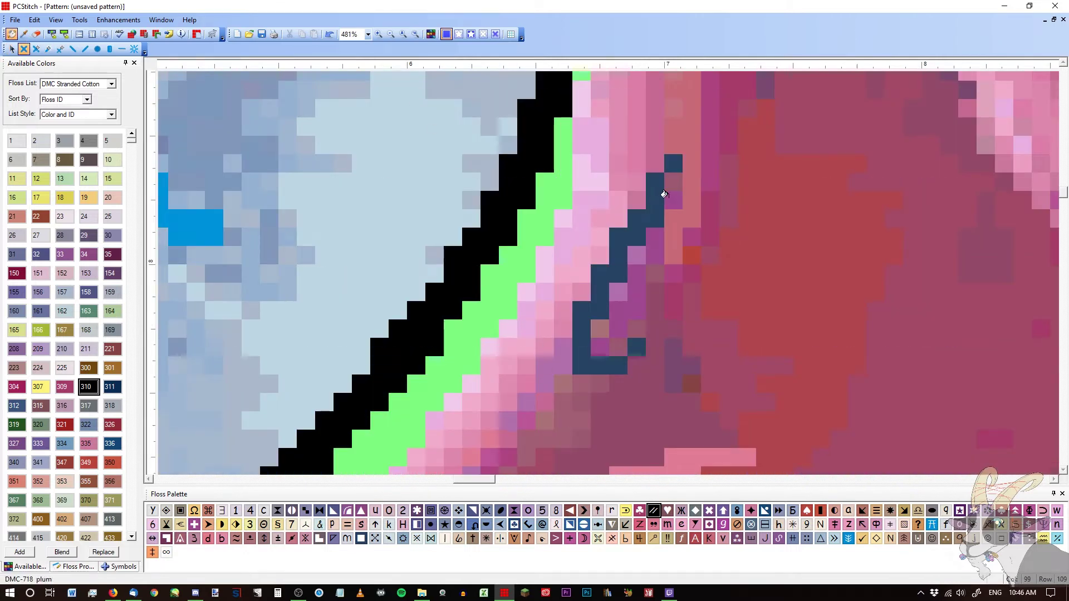
left_click(654, 181)
left_click(674, 162)
left_click(632, 342)
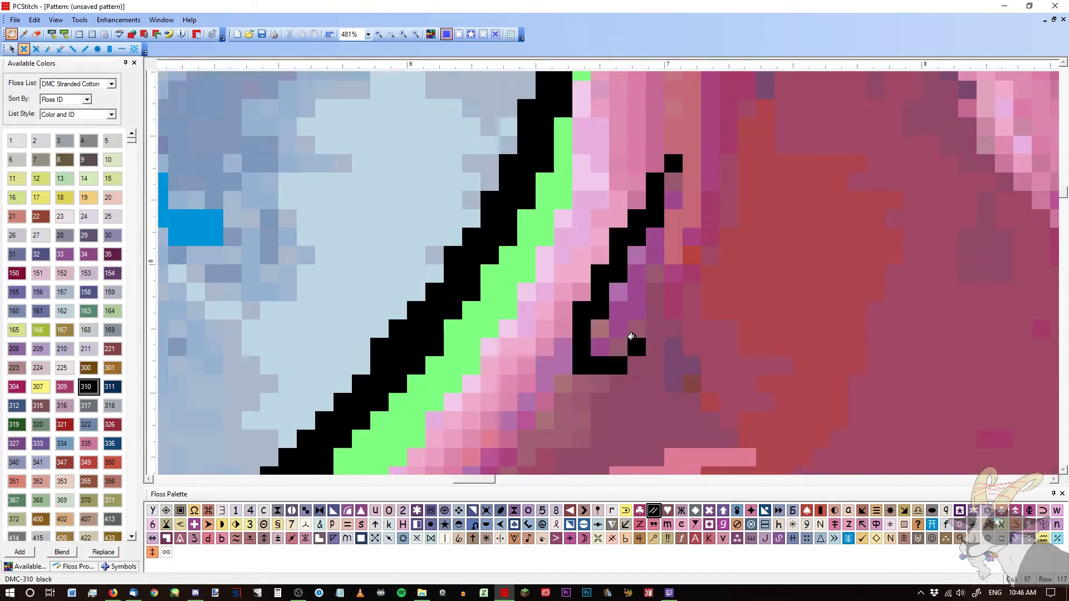
left_click(389, 35)
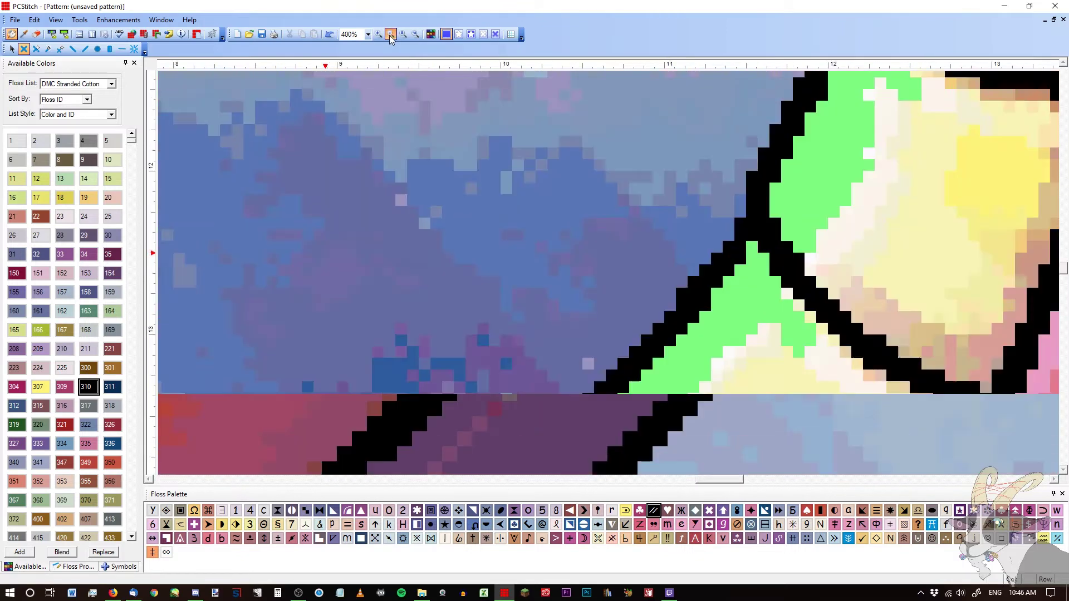
left_click(390, 34)
left_click(391, 34)
left_click(390, 35)
left_click(390, 34)
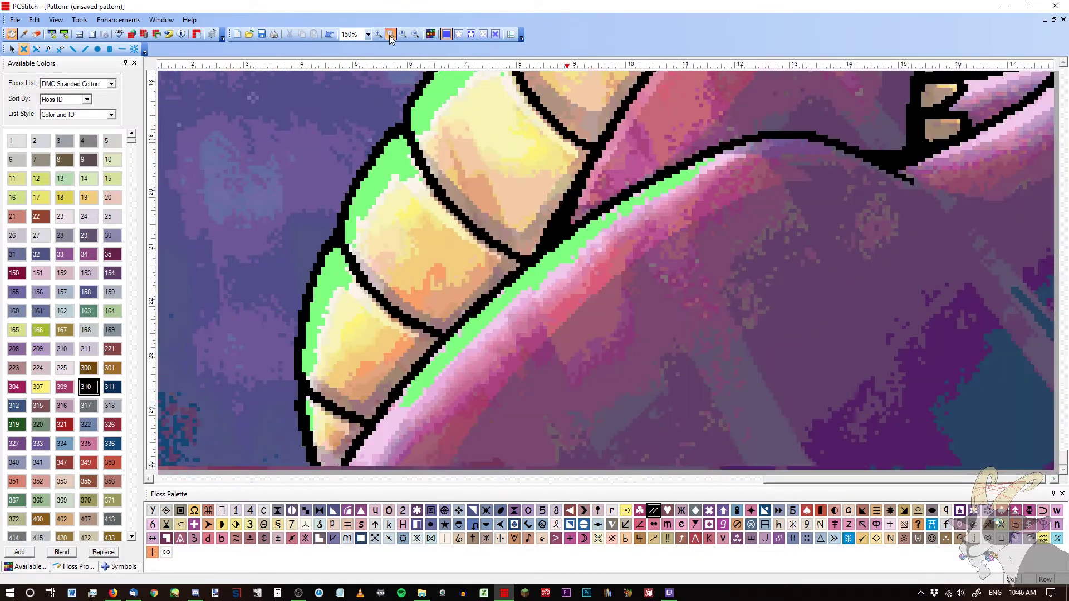
left_click(390, 34)
left_click(390, 35)
left_click(390, 35)
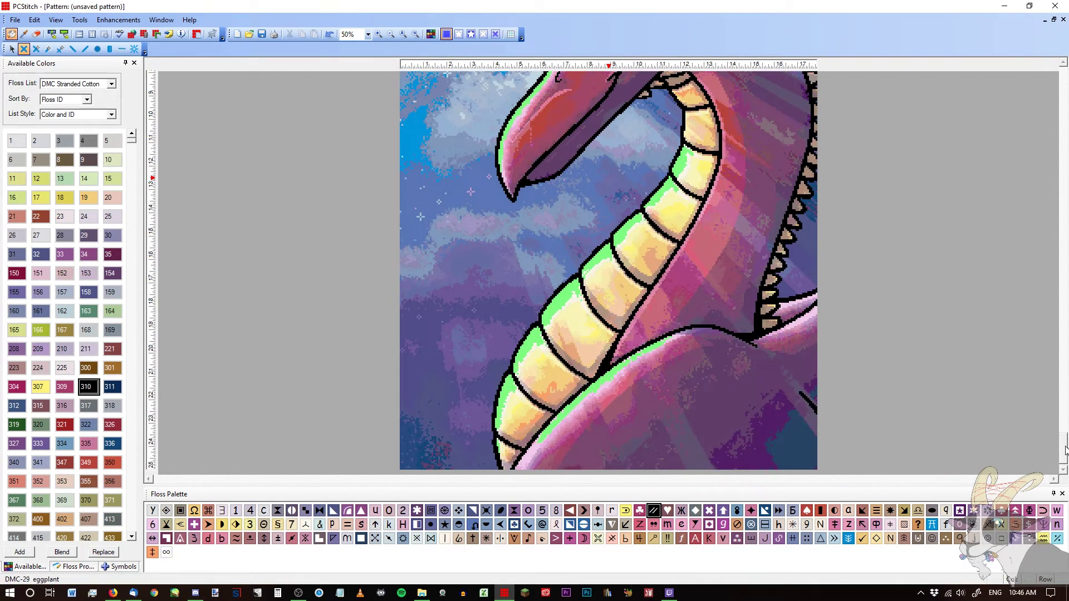
Zoom out to 25% and add DMC 5200 snow white from the bottom of Available Colors
scroll(1045, 192, "up", 3)
scroll(1044, 189, "up", 3)
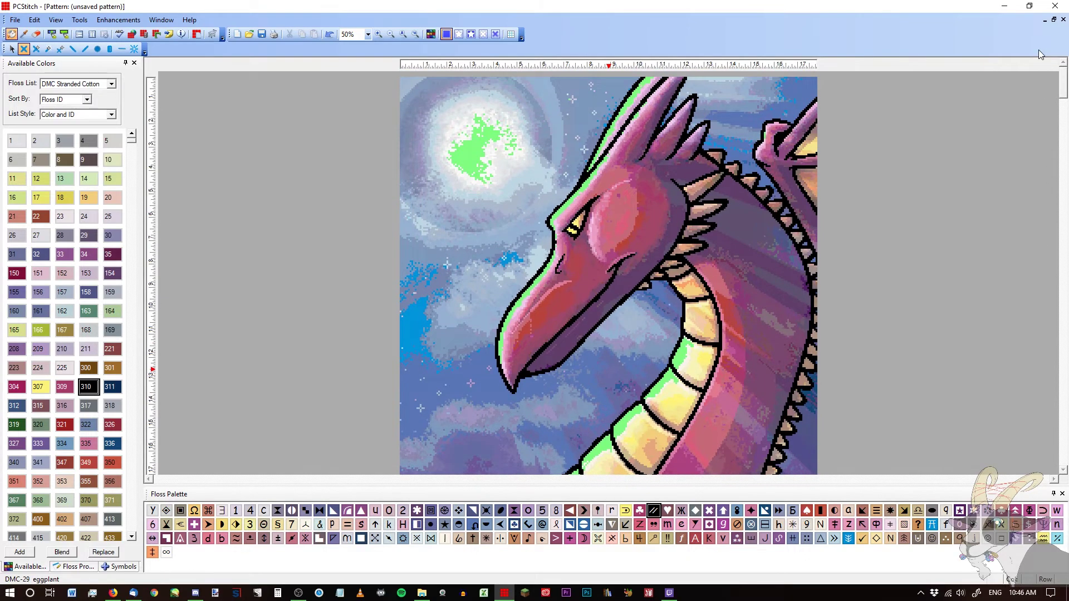
scroll(812, 234, "down", 6)
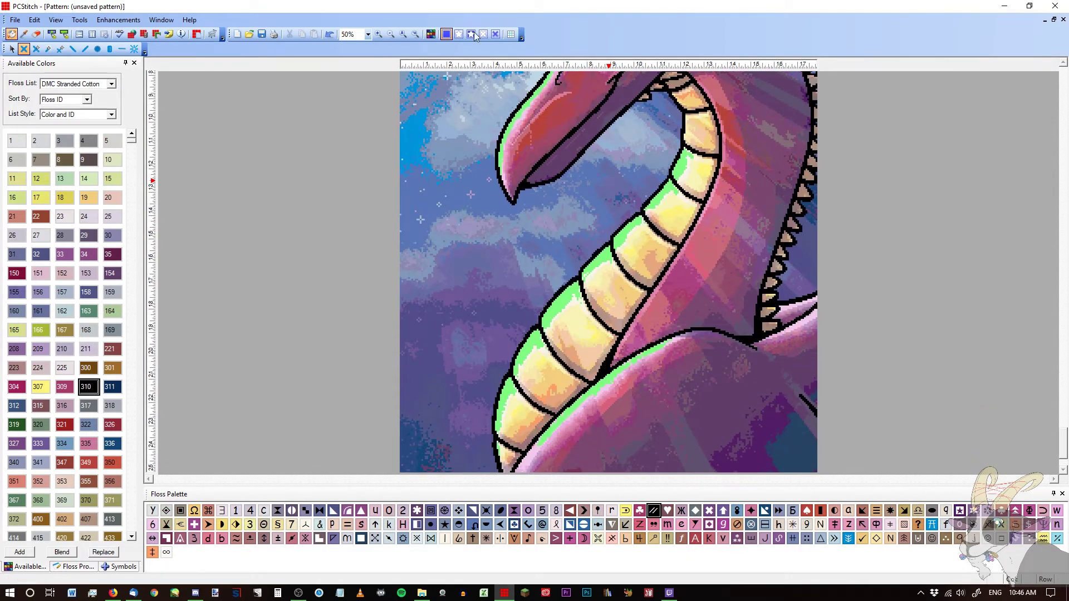
left_click(394, 37)
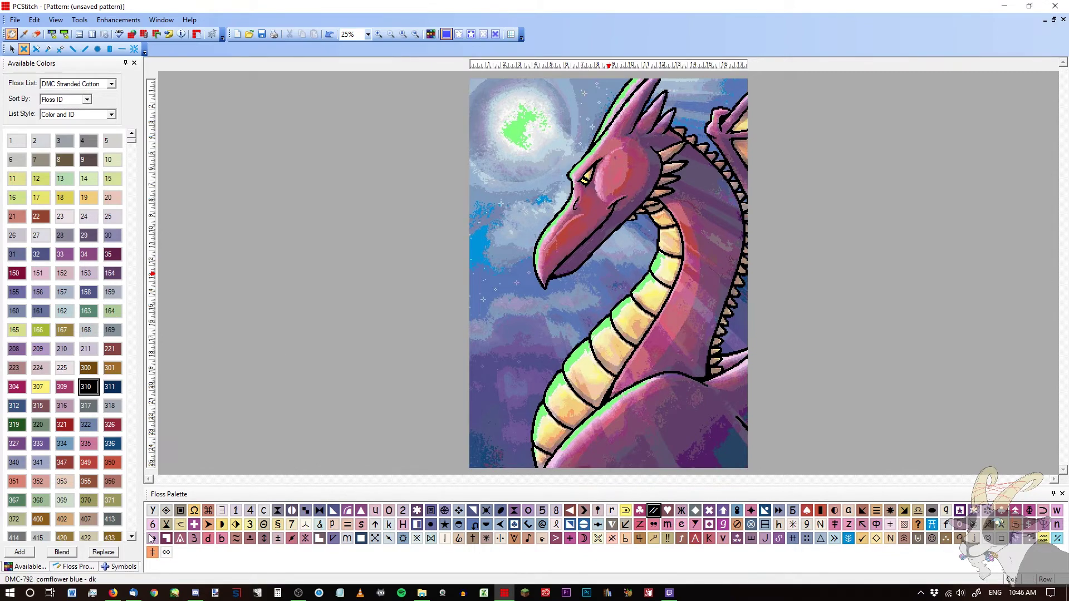
left_click_drag(131, 139, 134, 539)
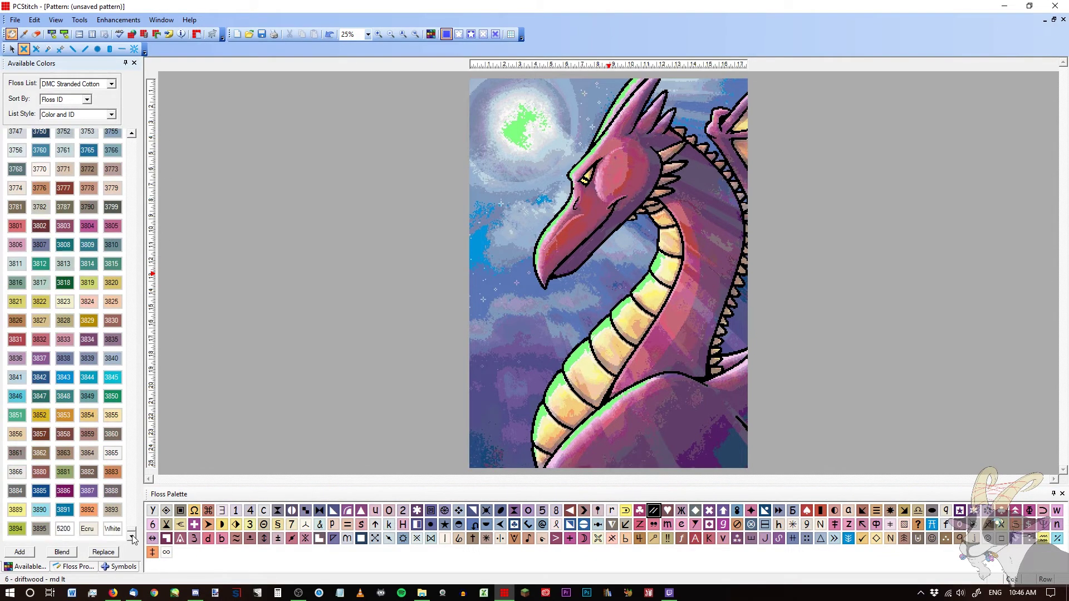
double_click(67, 533)
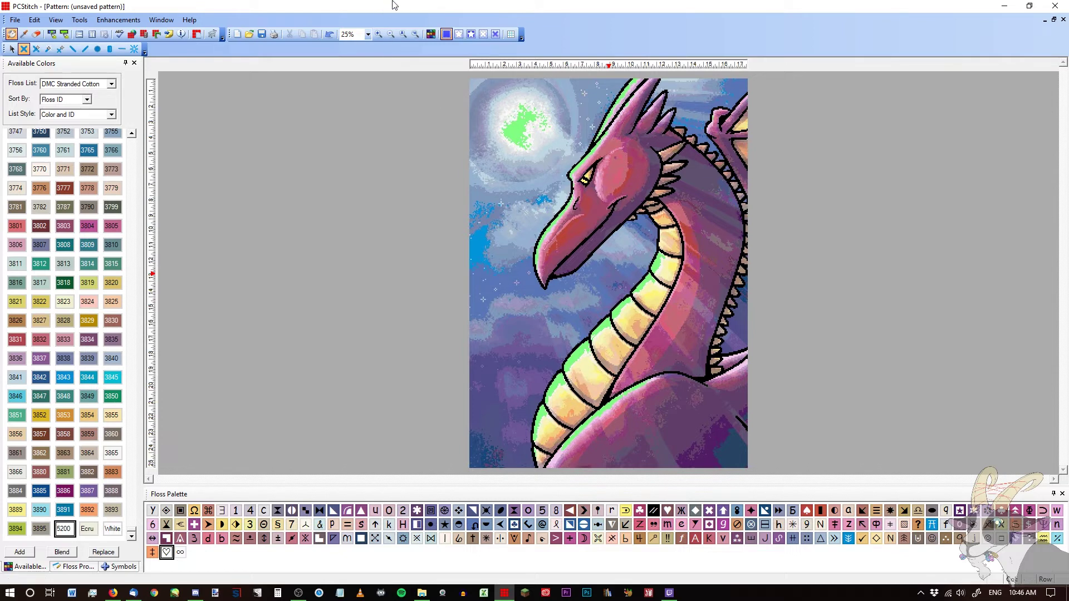
Fill the green strips on the upper spike, snout and right edge with 5200, undoing one mistaken fill
left_click(378, 34)
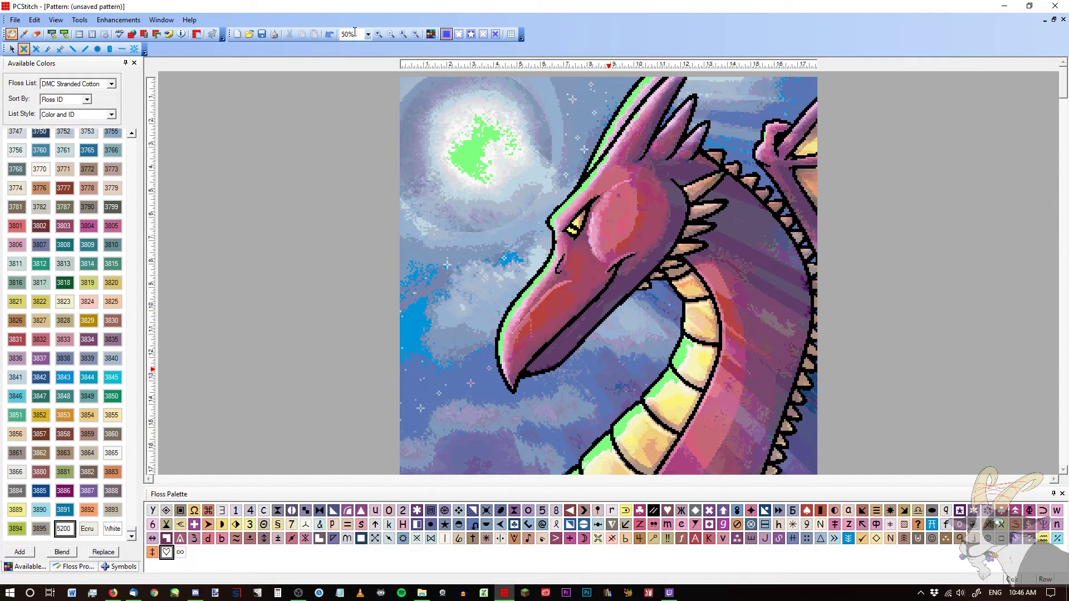
left_click(380, 36)
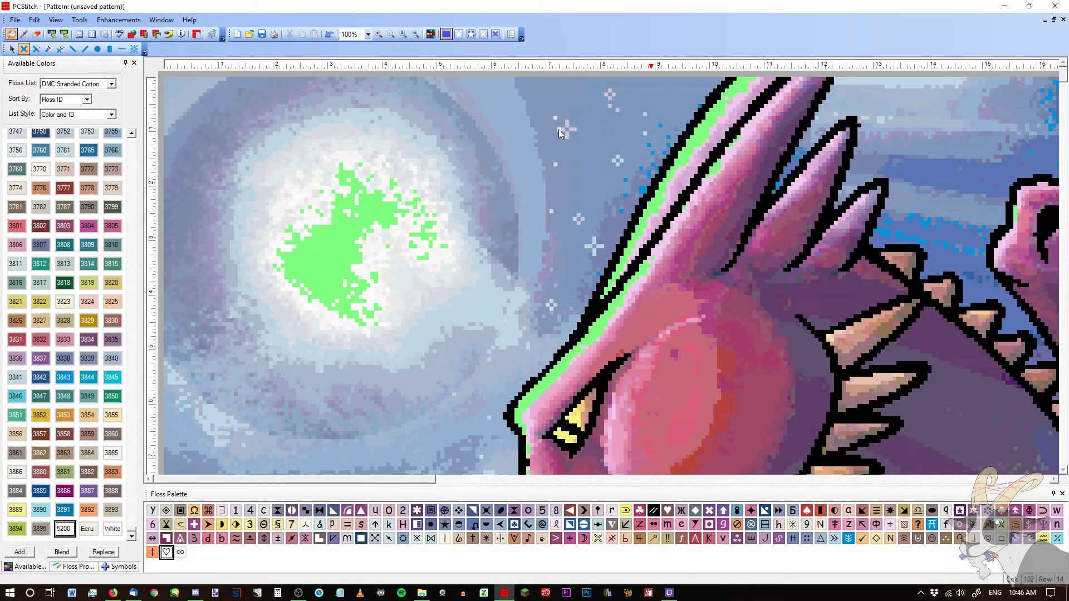
left_click(695, 125)
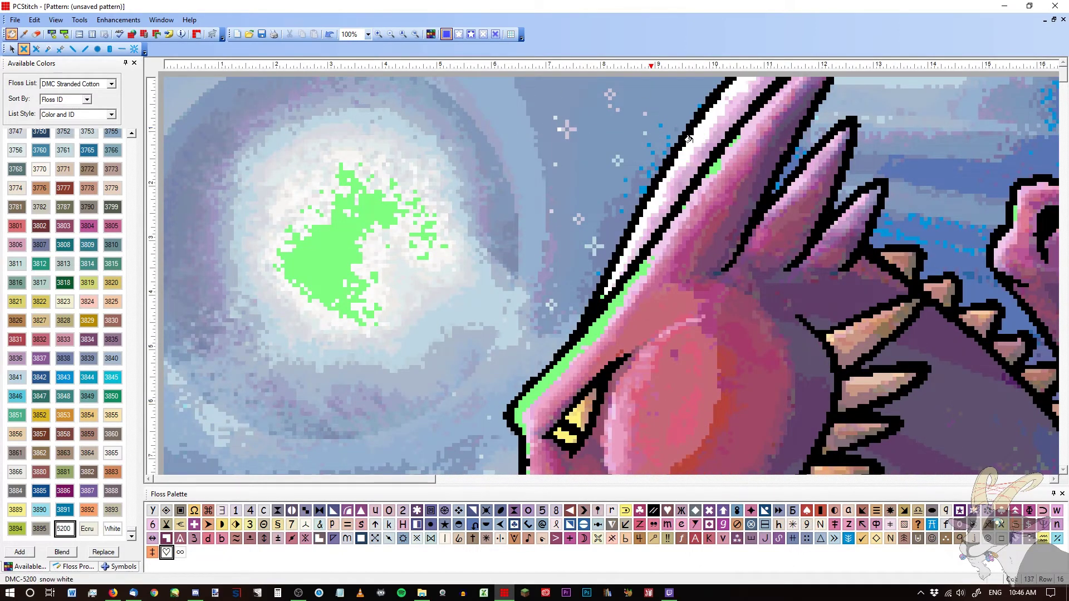
left_click(714, 166)
left_click(734, 131)
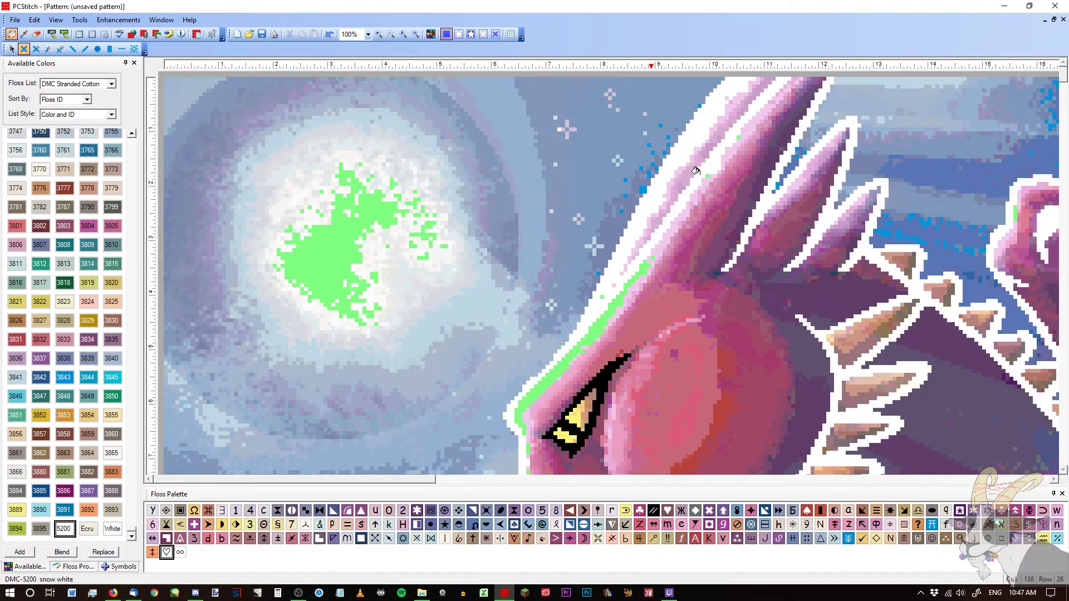
key("ctrl+z")
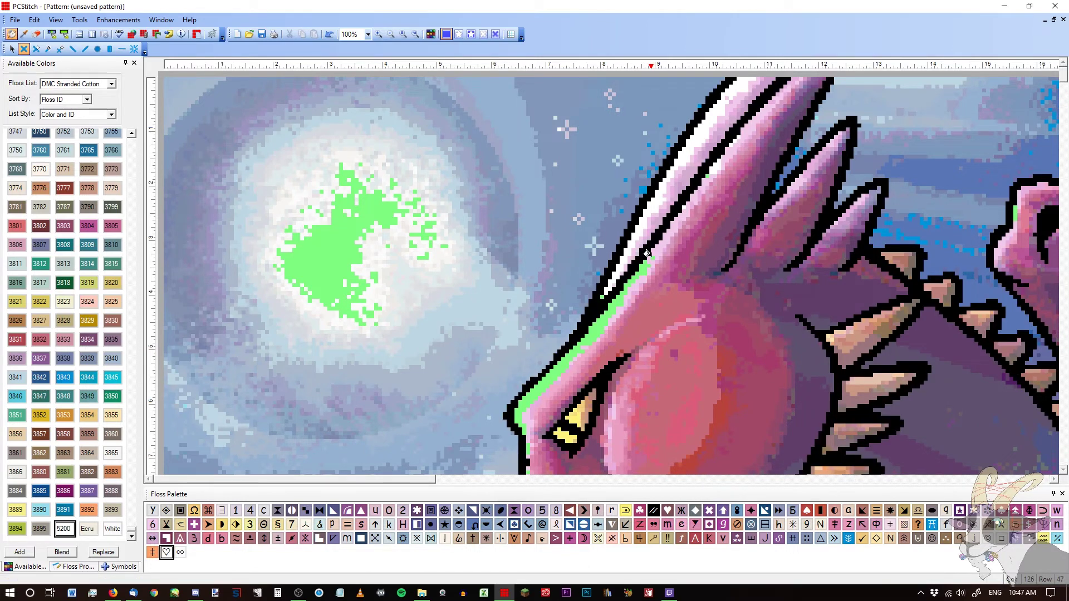
left_click(638, 267)
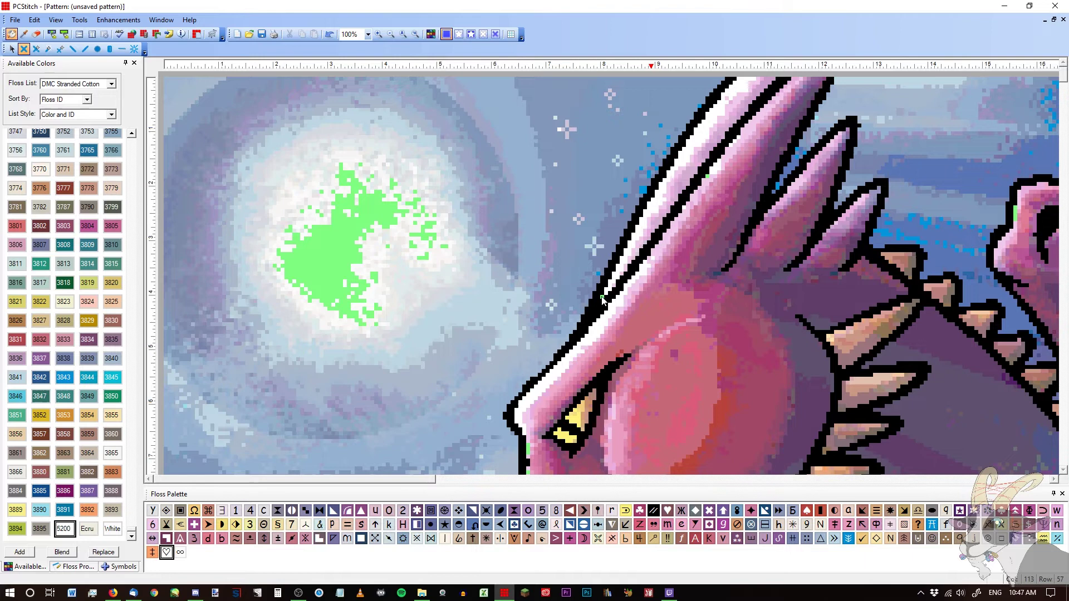
left_click(1014, 211)
Whiten the green strip along the beak and the green patches between the neck scales
scroll(608, 123, "down", 6)
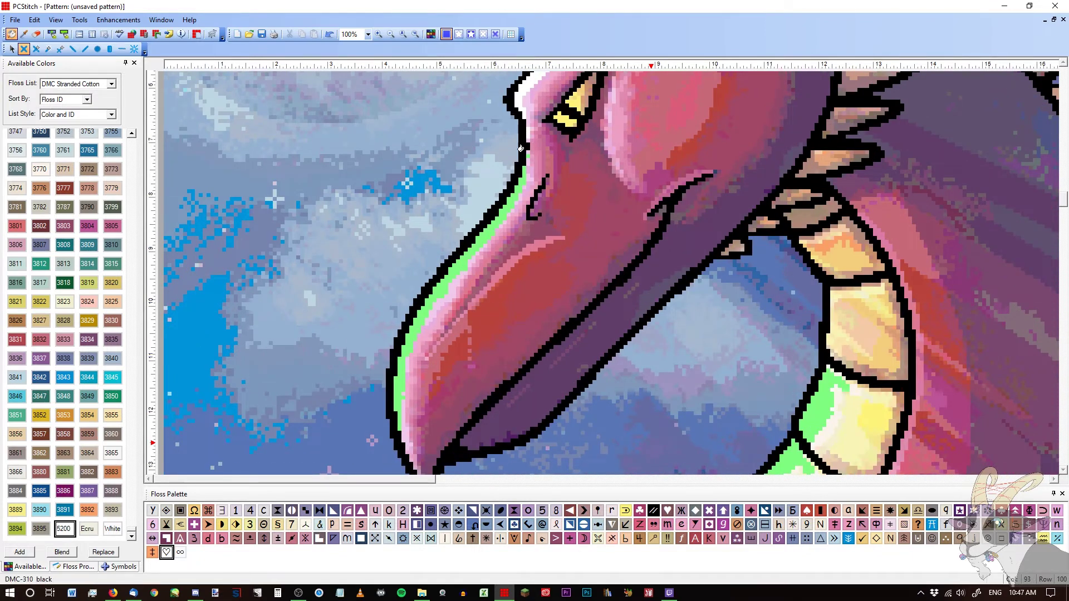
left_click(495, 210)
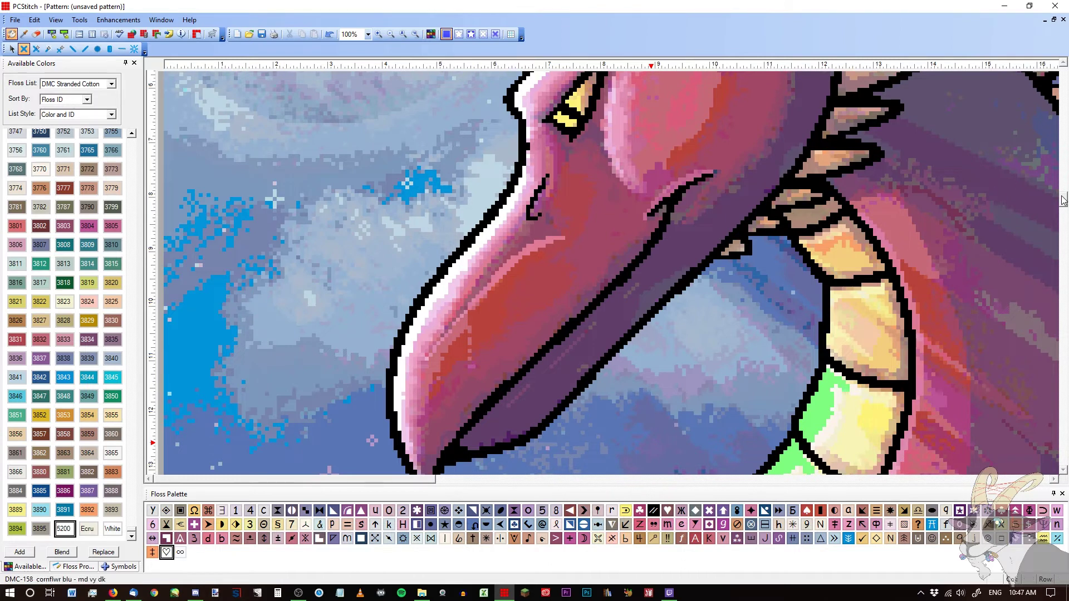
scroll(1063, 200, "down", 3)
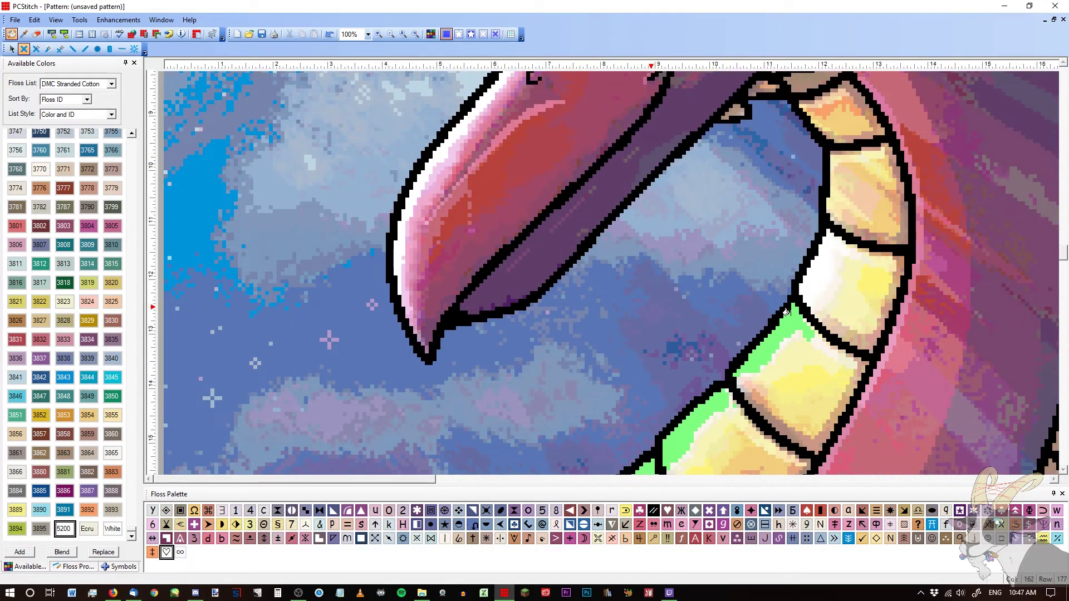
left_click(786, 313)
left_click(710, 411)
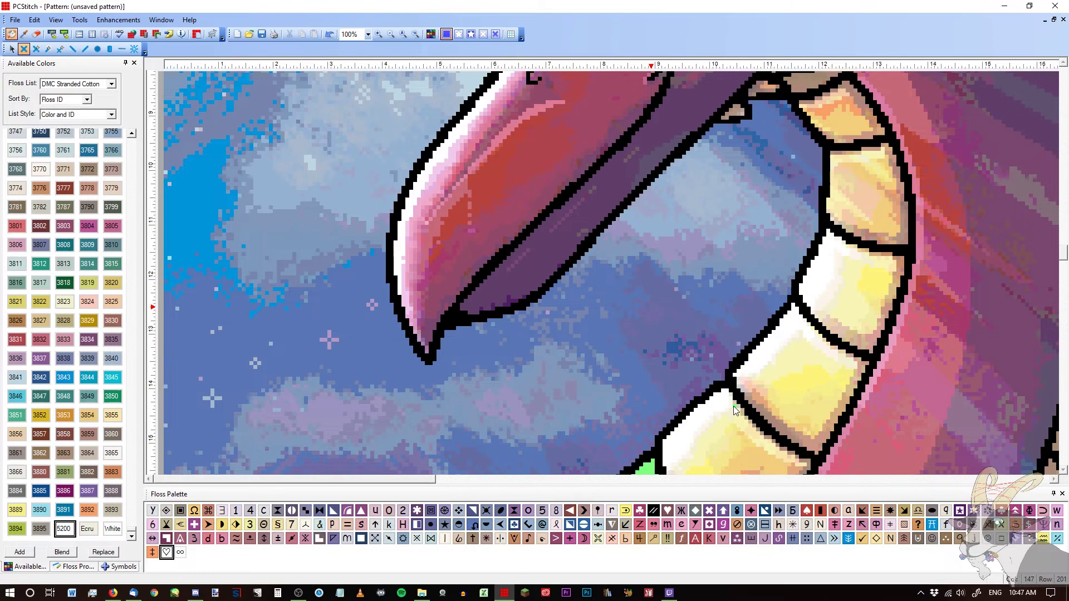
left_click_drag(1064, 258, 1061, 395)
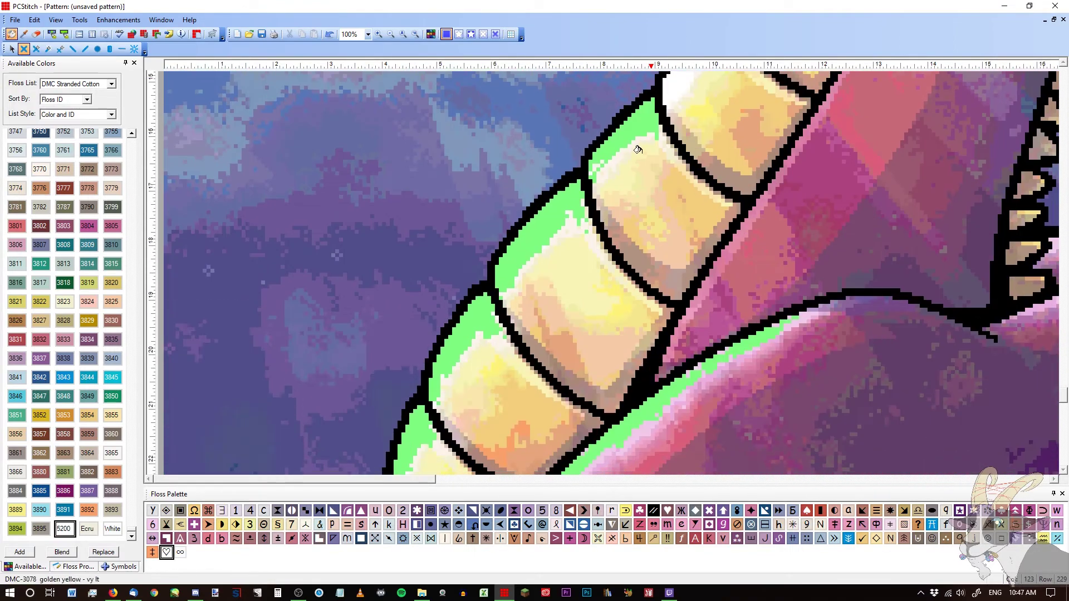
Fill the green areas along the lower scale edges and left of the scales with white
left_click(591, 174)
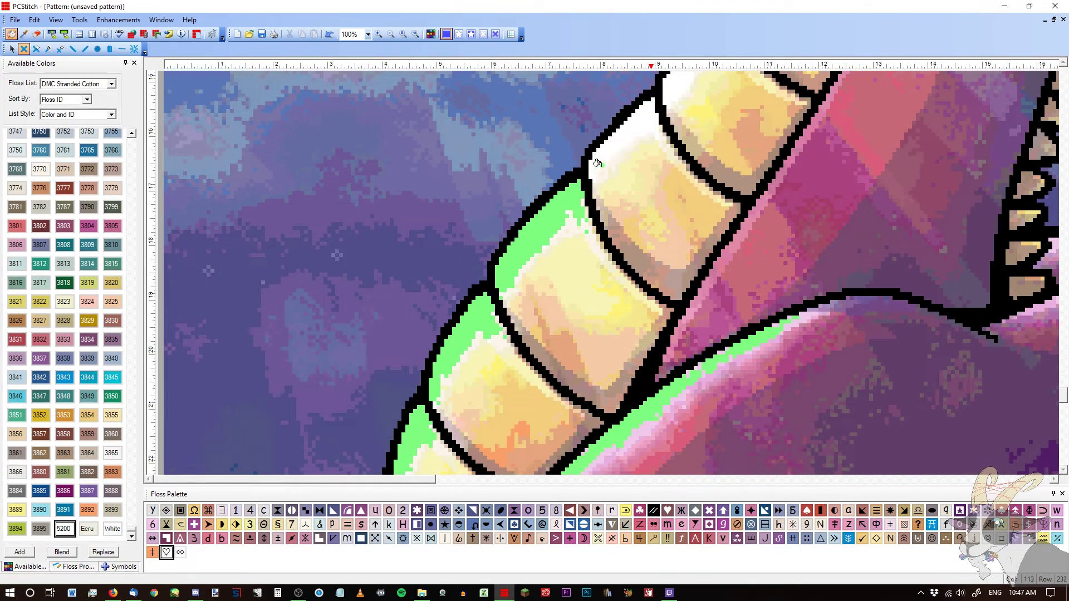
left_click(548, 206)
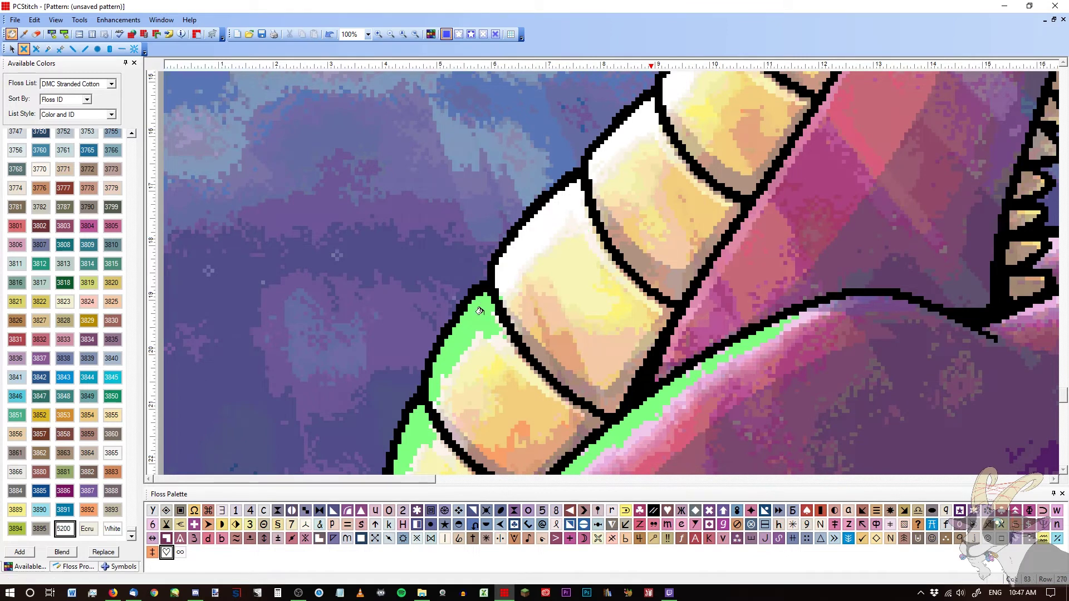
left_click(494, 290)
scroll(680, 326, "down", 1)
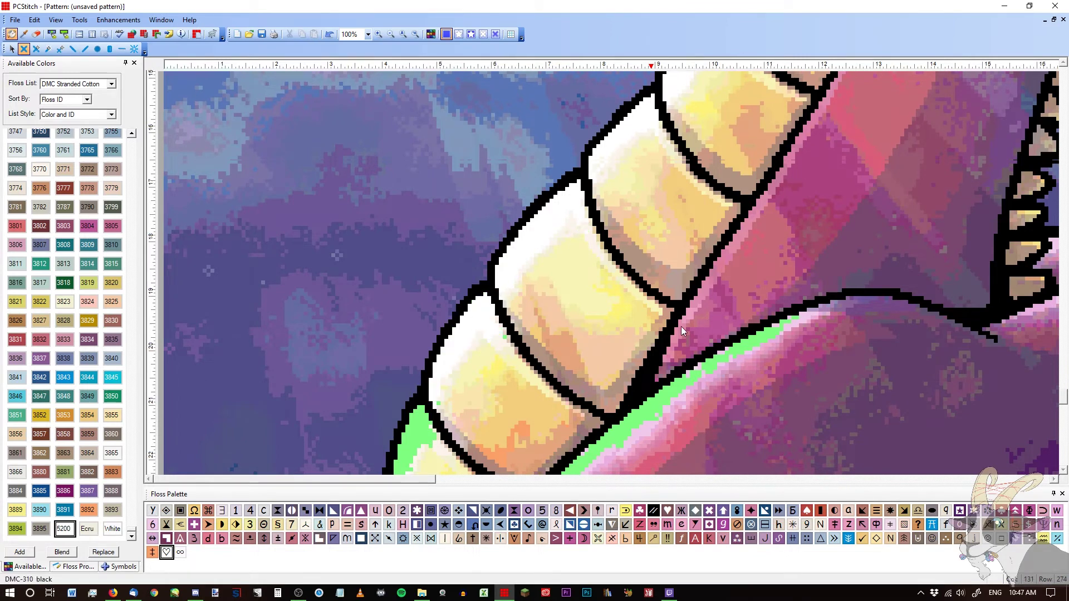
left_click(659, 389)
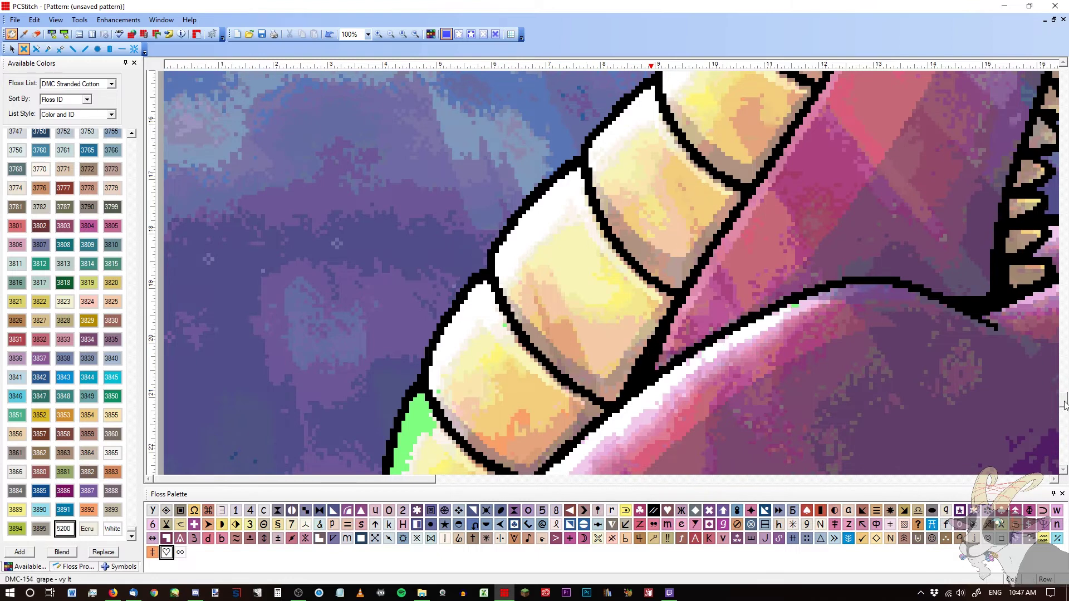
left_click_drag(1065, 405, 1063, 461)
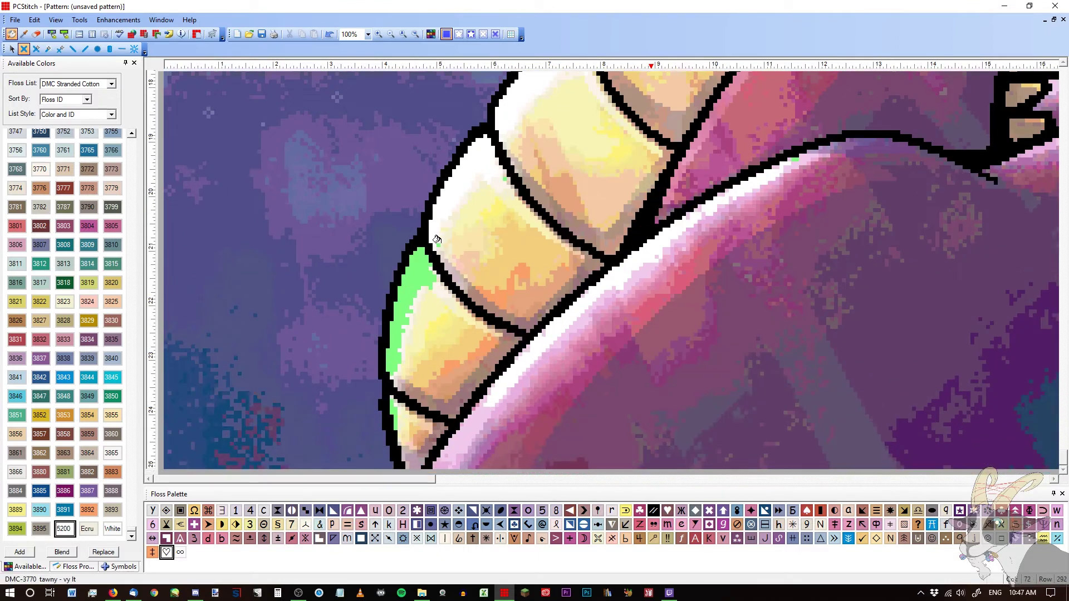
left_click(419, 269)
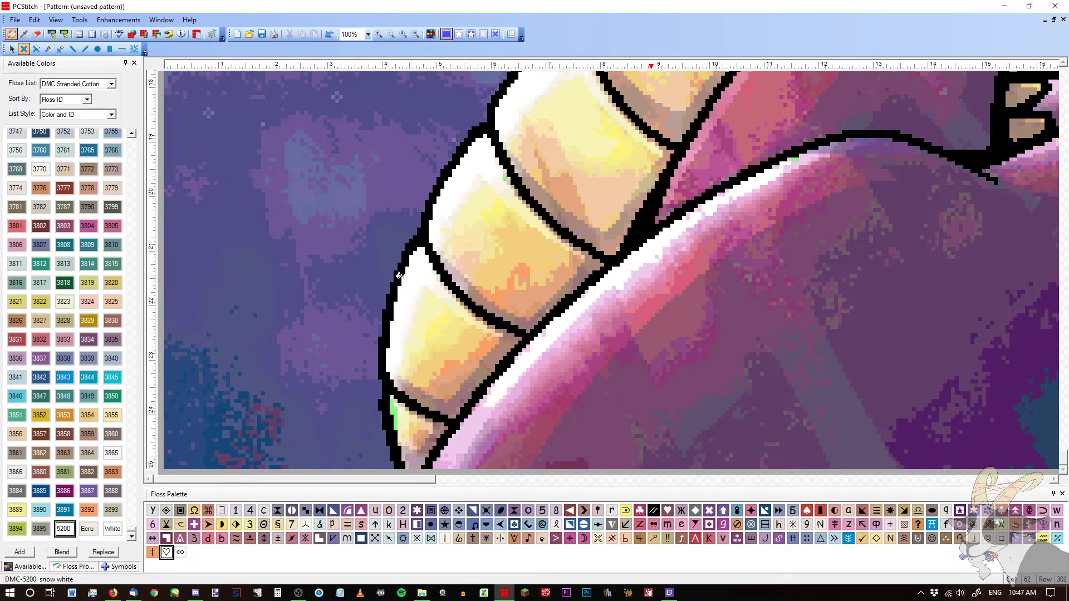
left_click(388, 410)
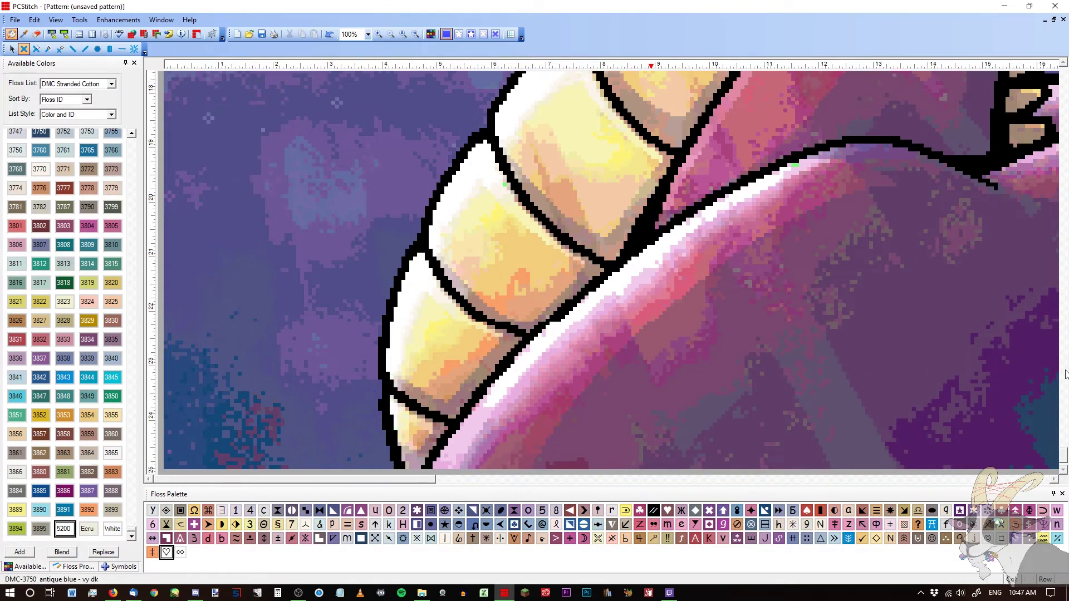
scroll(577, 284, "up", 5)
scroll(576, 284, "down", 5)
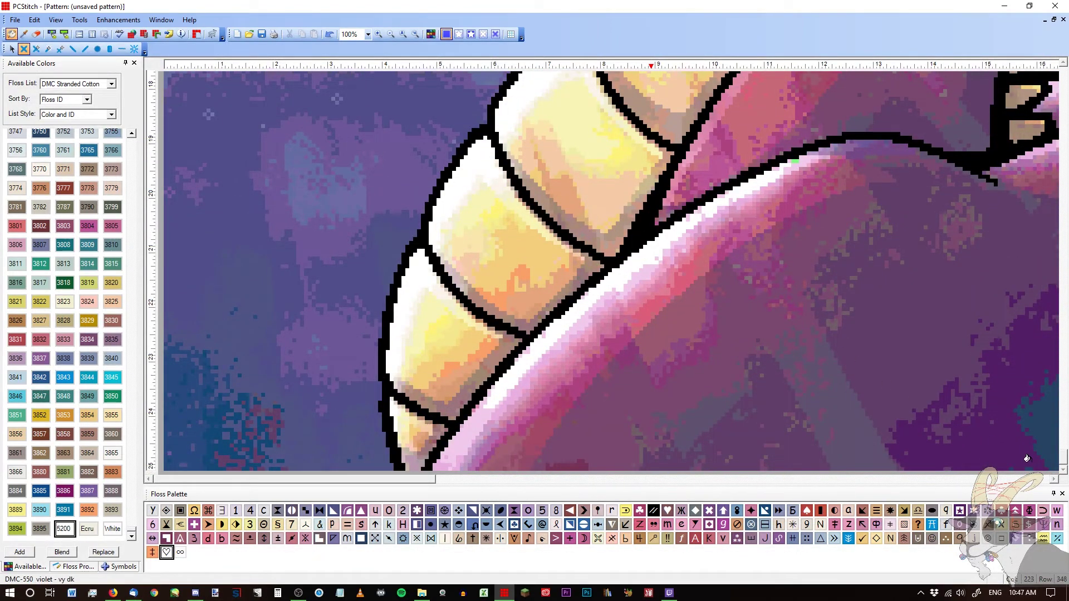
scroll(1061, 454, "up", 1)
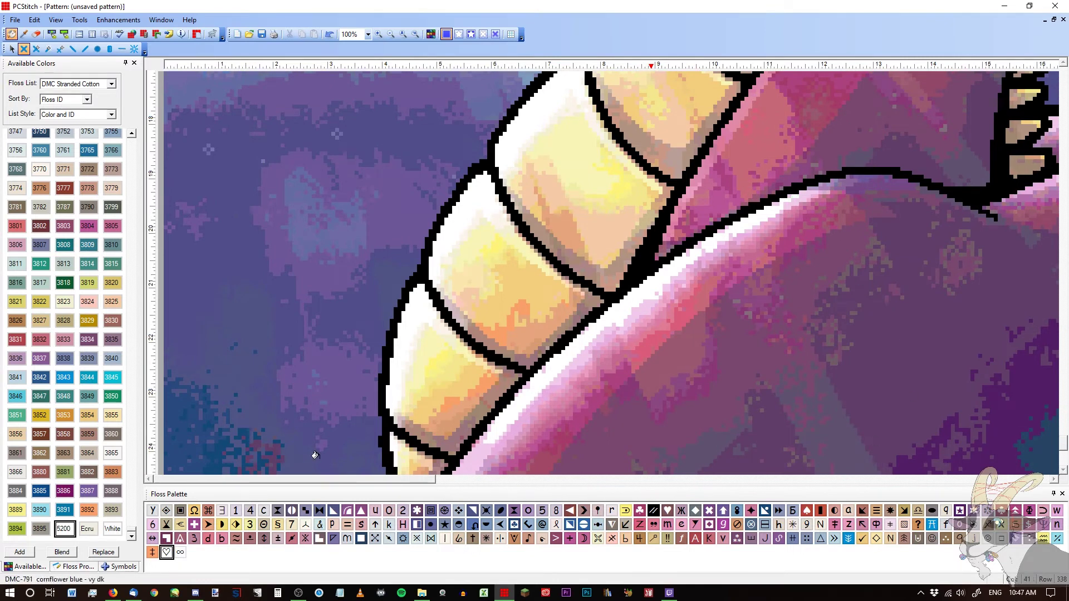
scroll(672, 480, "right", 3)
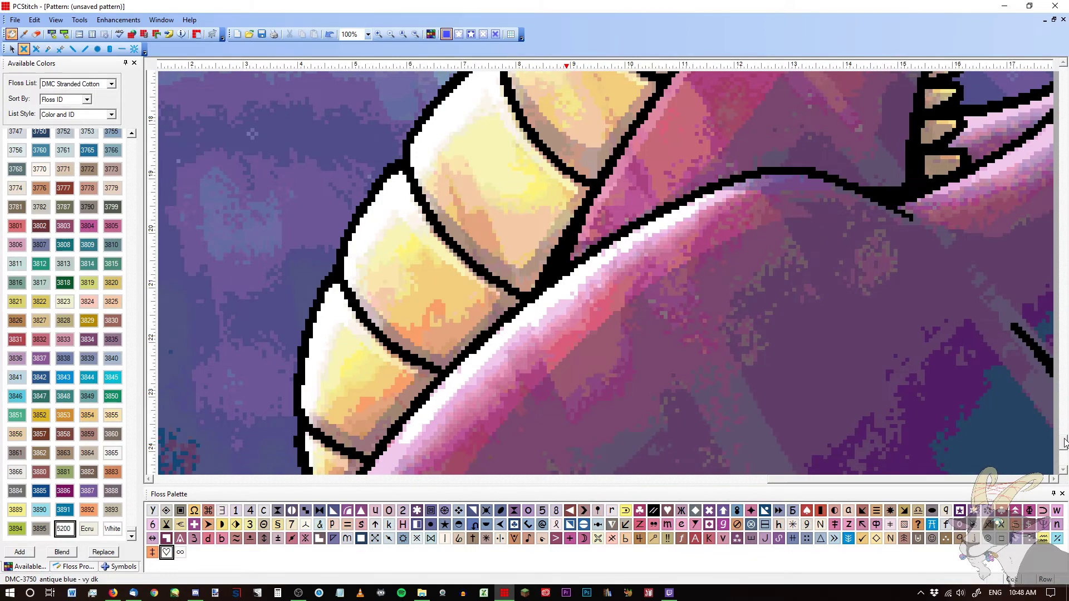
Scroll up to the moon, zoom in, and recolour its scattered green stitches white
left_click_drag(1064, 442, 1030, 190)
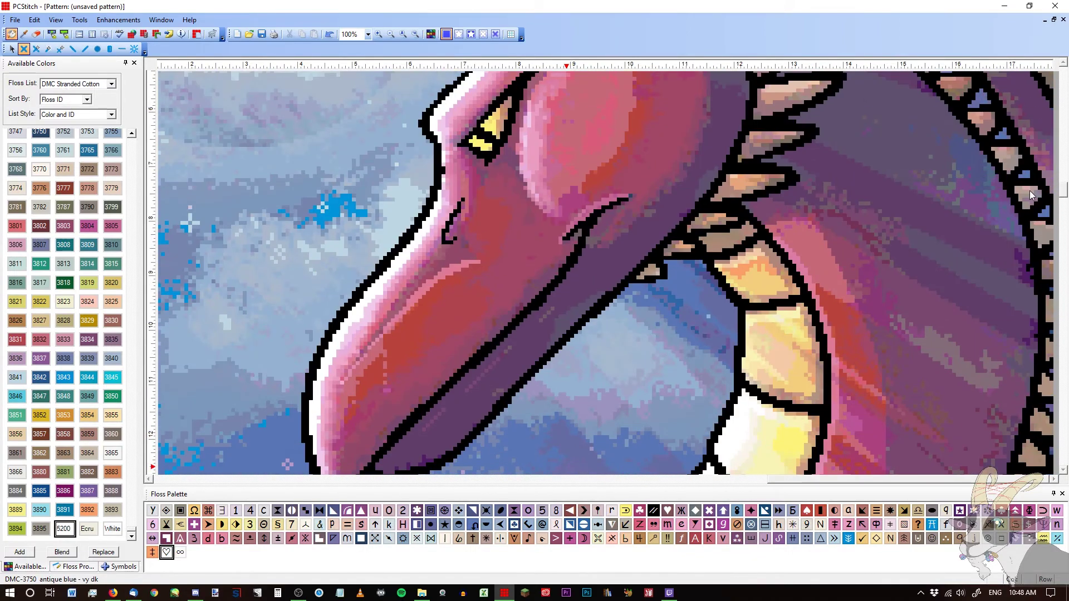
scroll(1027, 256, "down", 5)
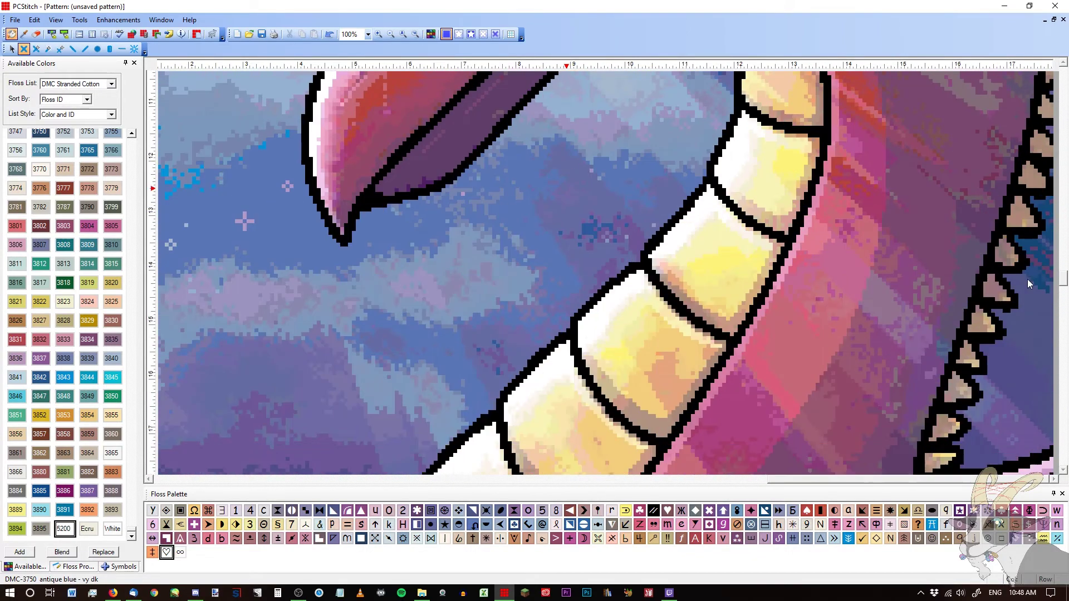
scroll(1027, 279, "up", 1)
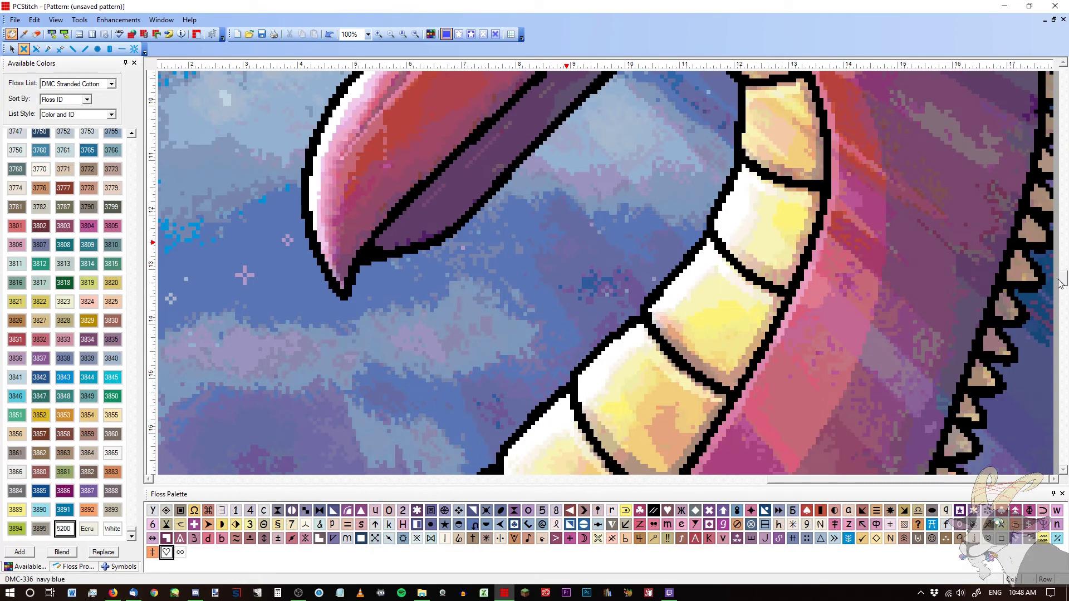
scroll(1038, 195, "up", 9)
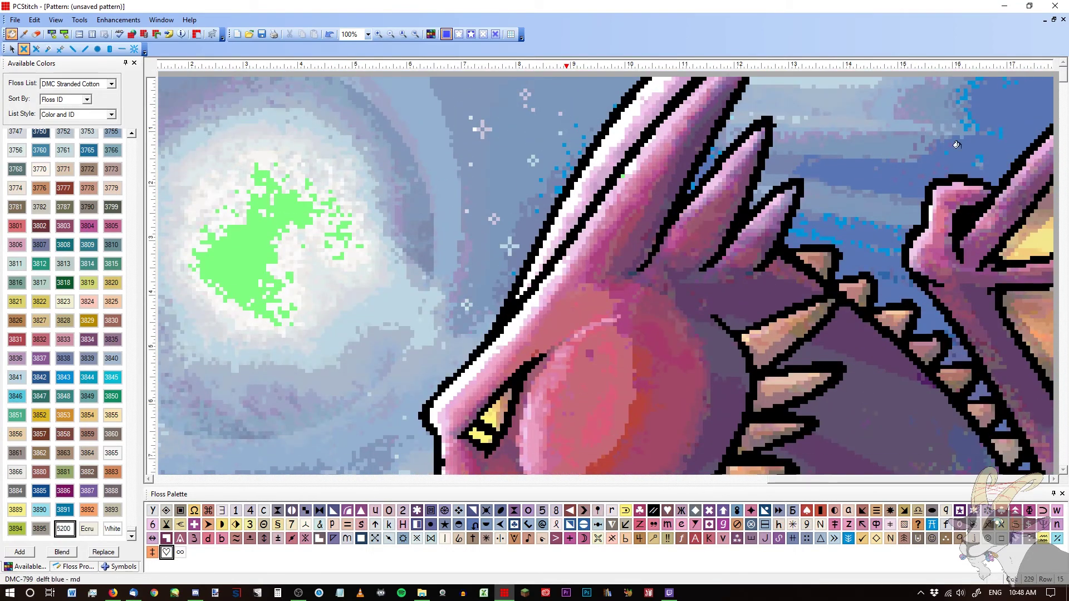
left_click_drag(869, 480, 272, 483)
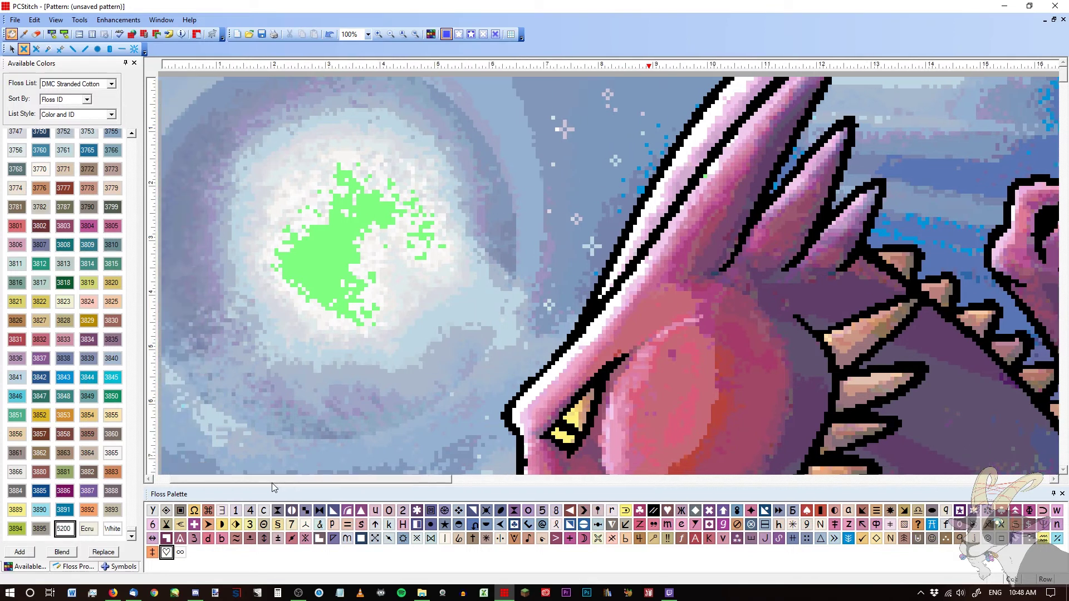
left_click(378, 35)
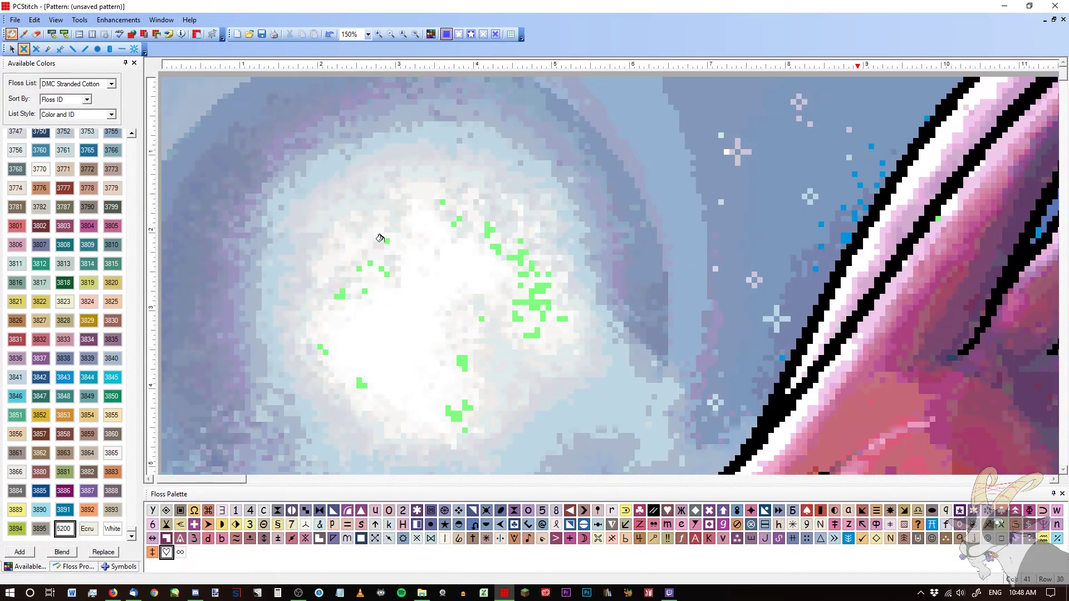
mouse_move(380, 239)
left_mouse_down()
mouse_move(378, 267)
mouse_move(365, 258)
mouse_move(357, 286)
mouse_move(313, 341)
mouse_move(332, 359)
mouse_move(451, 358)
mouse_move(463, 402)
mouse_move(516, 302)
mouse_move(538, 310)
mouse_move(537, 330)
mouse_move(510, 314)
mouse_move(516, 276)
mouse_move(542, 271)
mouse_move(453, 210)
mouse_move(447, 222)
mouse_move(439, 198)
left_mouse_up()
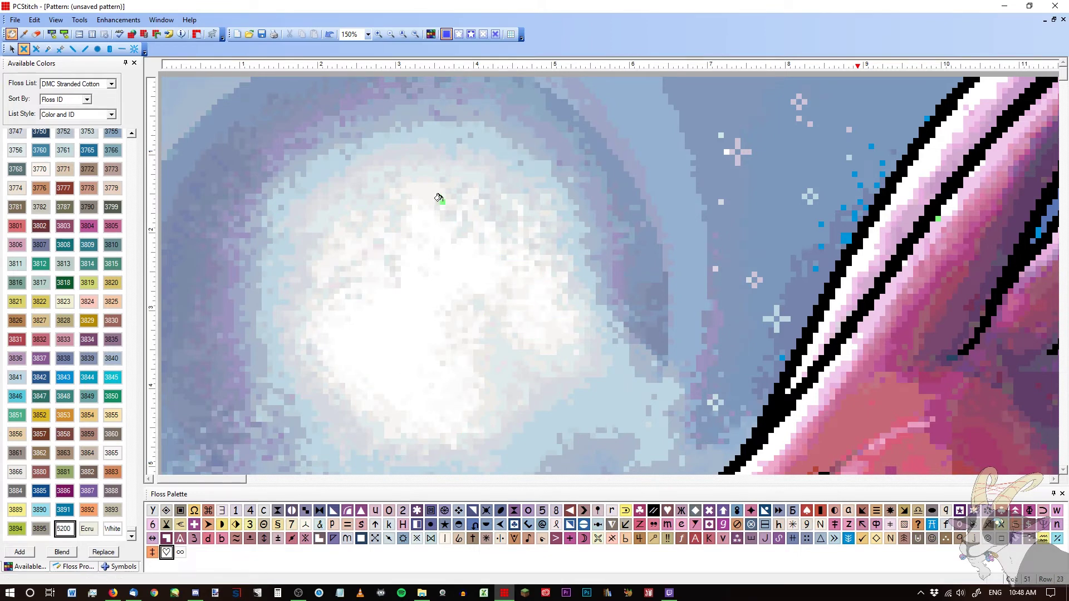
Set the zoom level to Whole Pattern so the entire dragon is visible
left_click(391, 34)
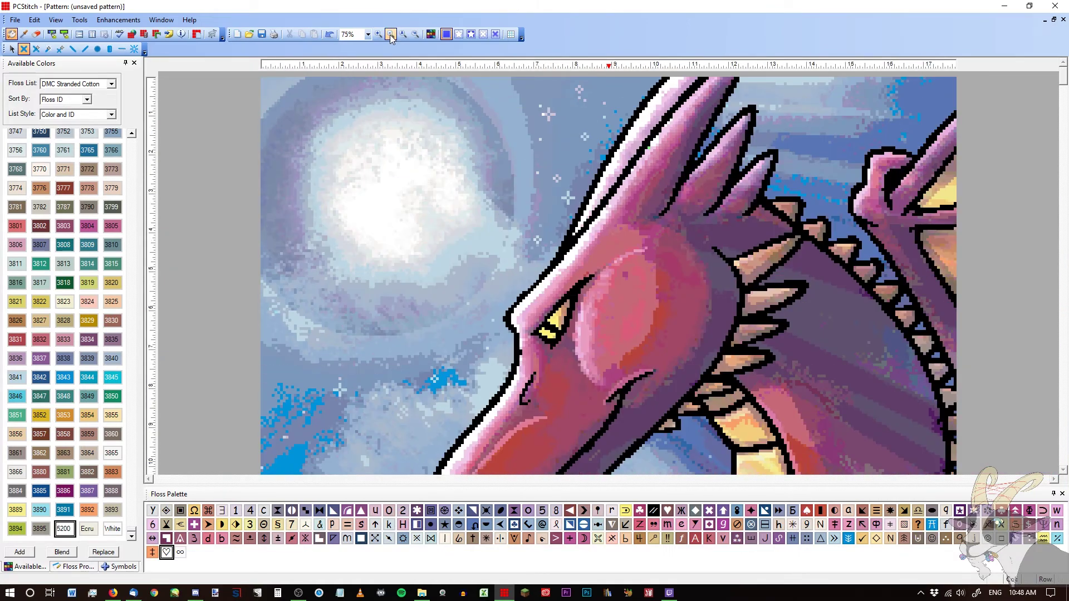
left_click(416, 34)
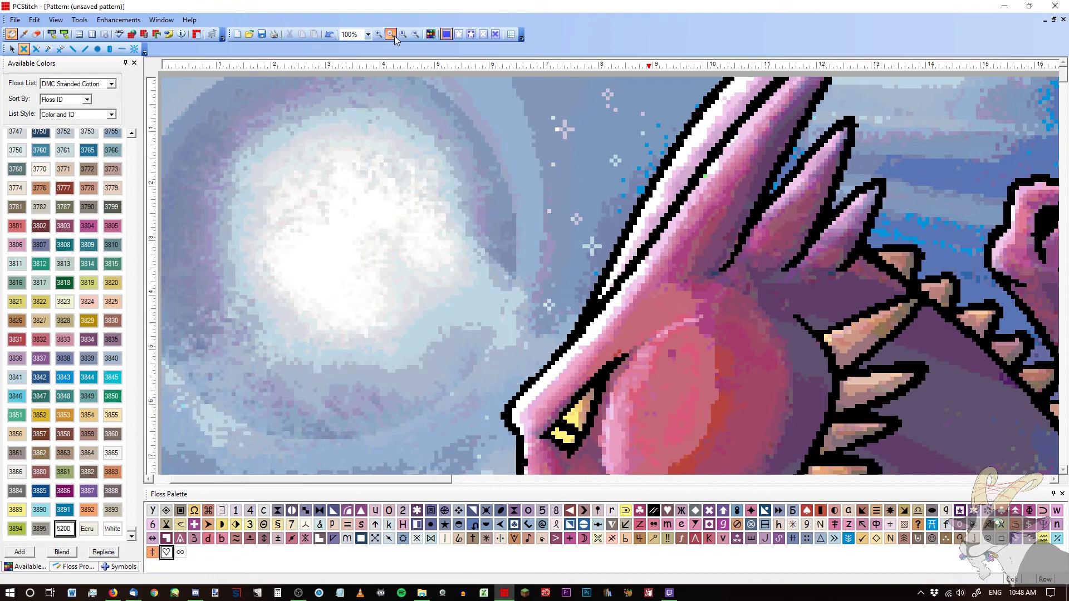
left_click(391, 34)
left_click(367, 34)
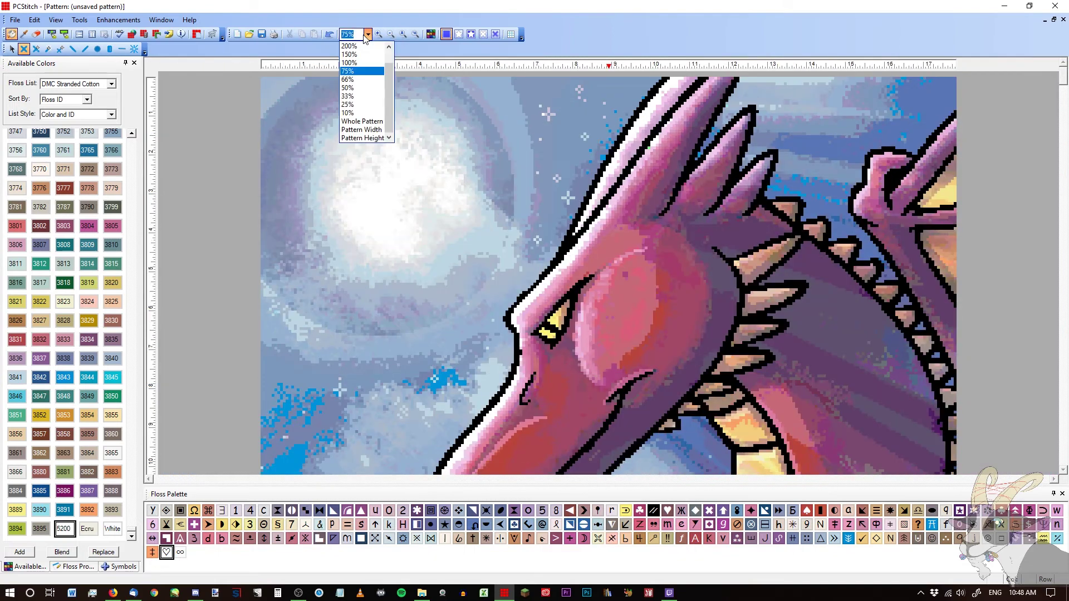
left_click(365, 122)
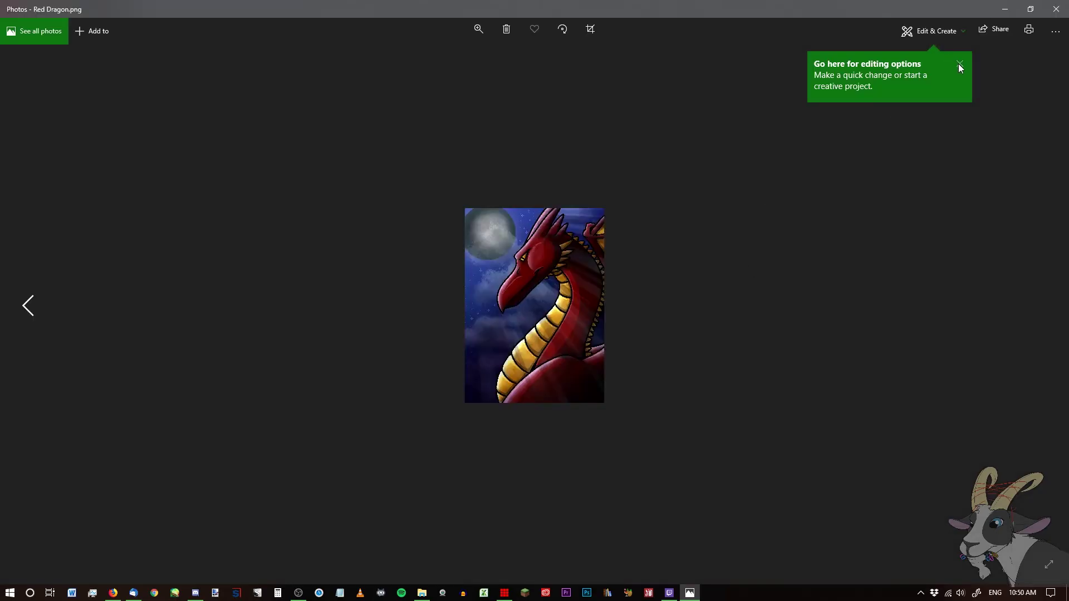
Dismiss the Photos tip and resize the Red Dragon.png window beside the PCStitch pattern
left_click(957, 64)
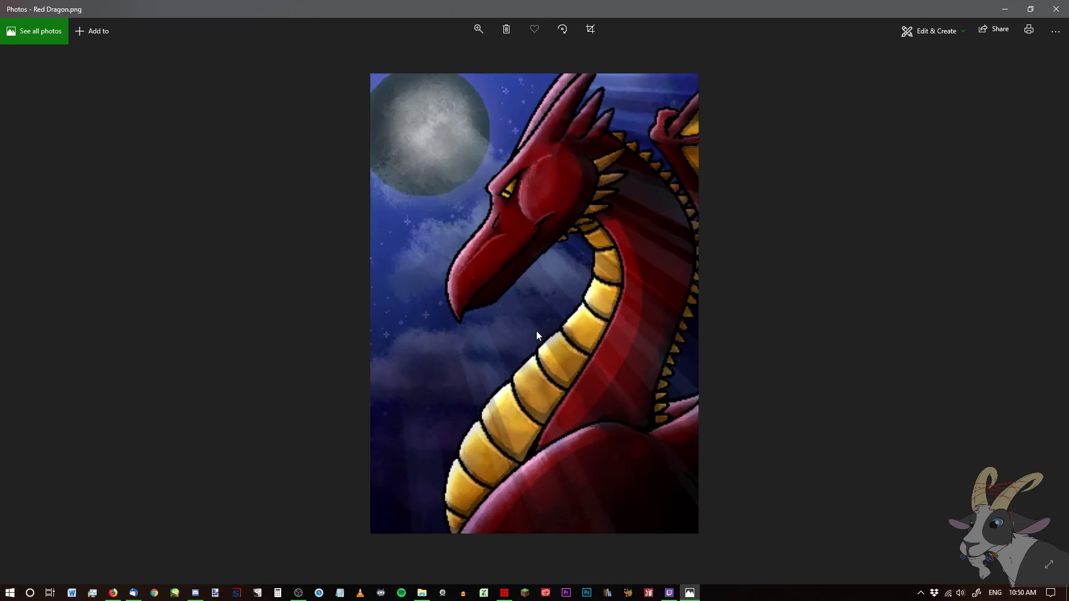
left_click_drag(652, 4, 278, 97)
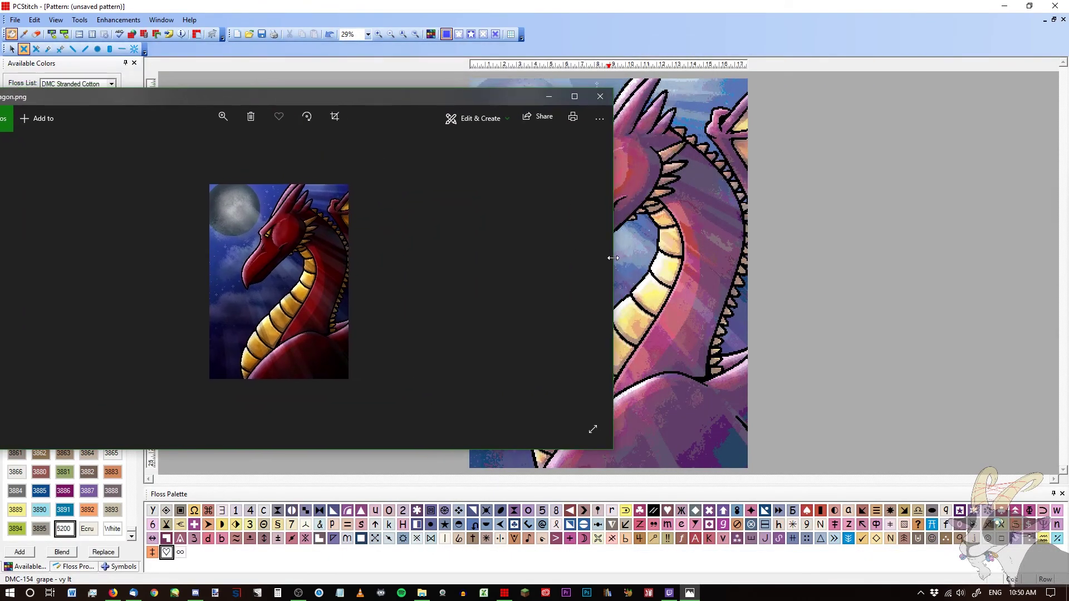
left_click_drag(611, 258, 419, 246)
scroll(295, 299, "up", 2)
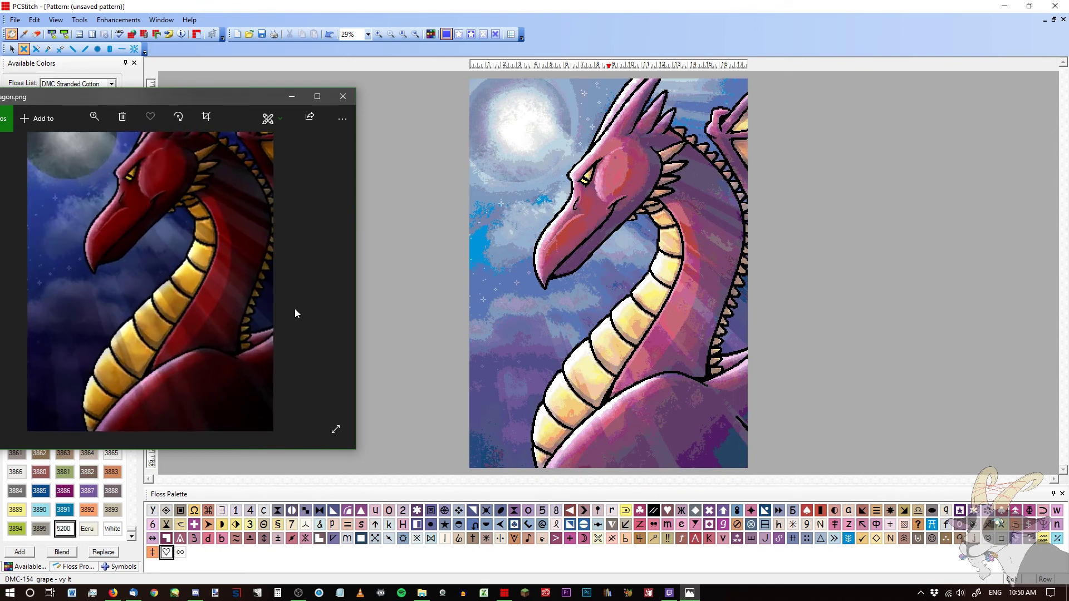
left_click_drag(350, 446, 411, 567)
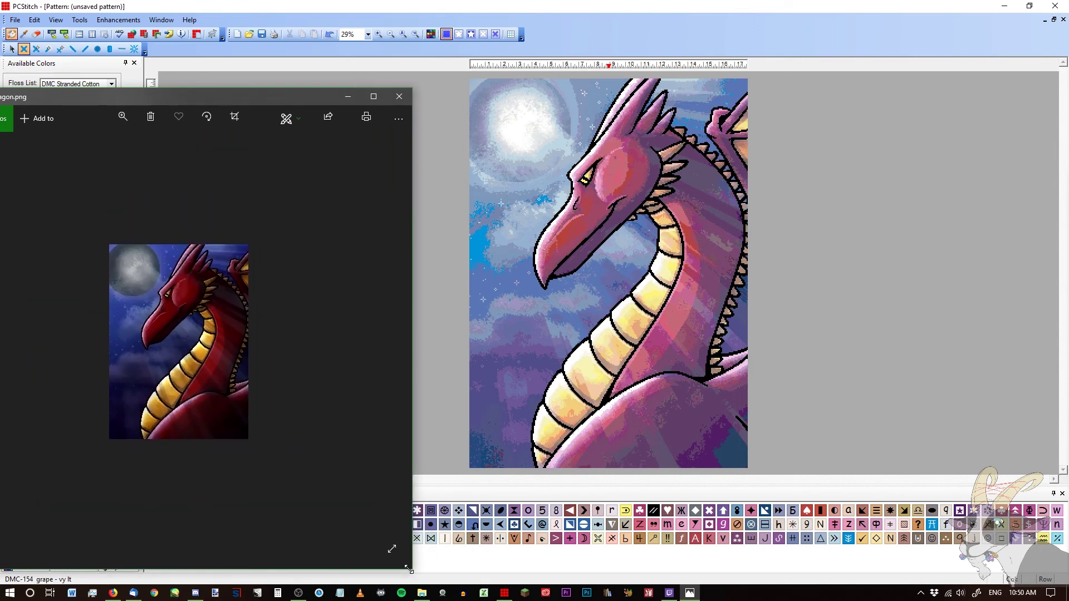